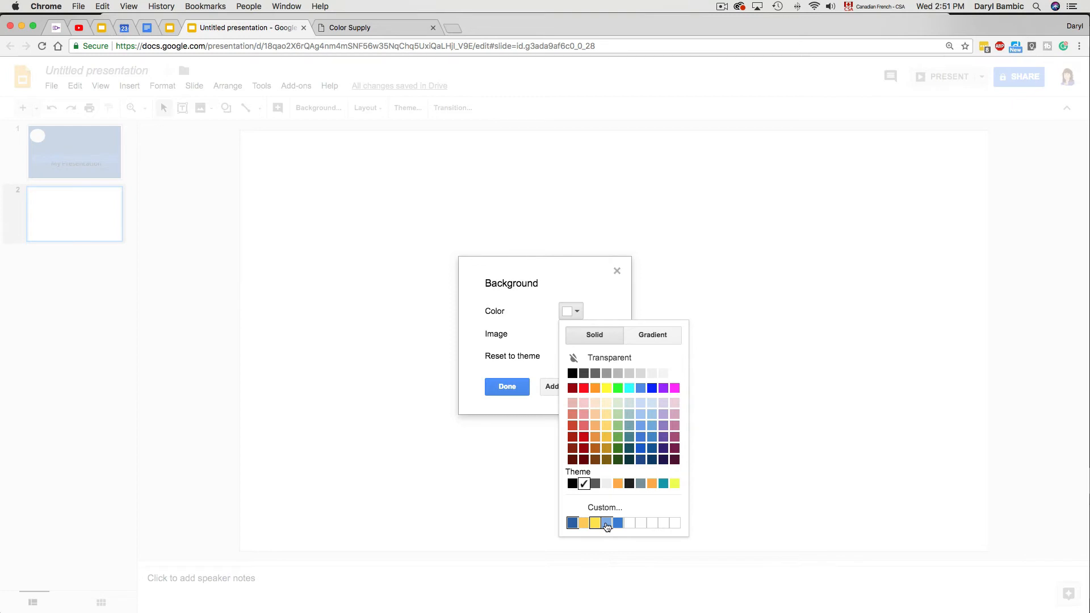
- Set the second slide's background to the custom light blue and apply it
{"action": "left_click", "coordinate": [606, 522]}
{"action": "left_click", "coordinate": [502, 388]}
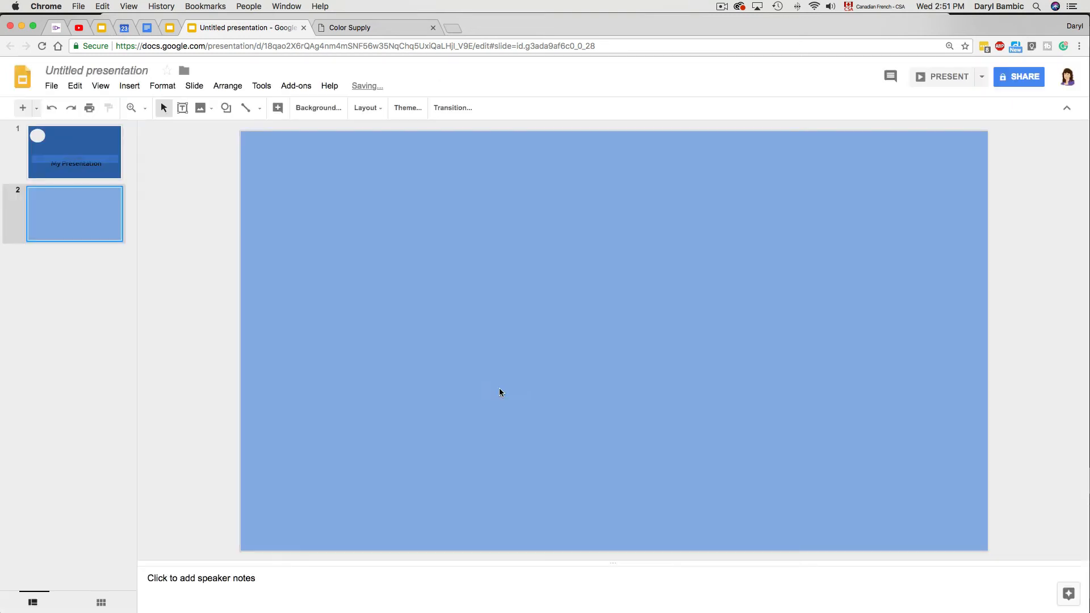
- Draw a large circle near the middle of the second slide
{"action": "left_click", "coordinate": [226, 108]}
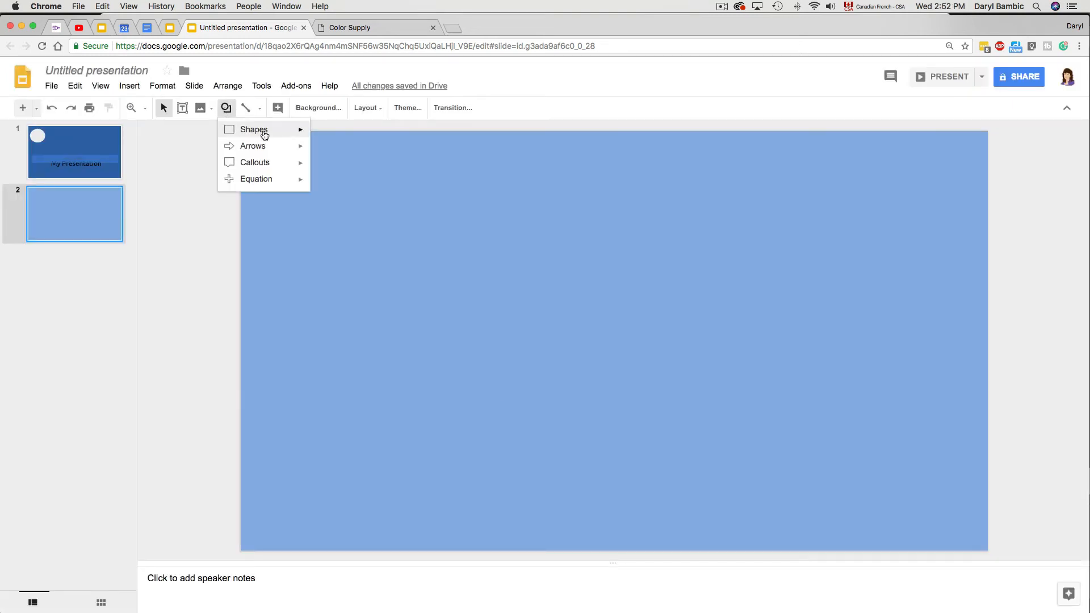
{"action": "mouse_move", "coordinate": [265, 134]}
{"action": "left_click", "coordinate": [318, 153]}
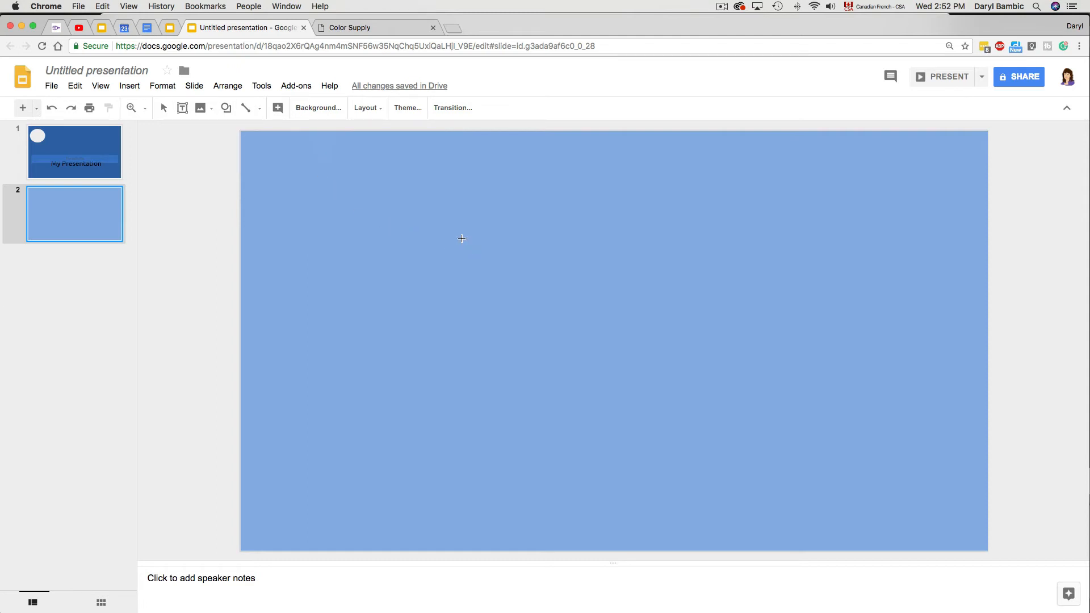
{"action": "left_click_drag", "start_coordinate": [534, 325], "coordinate": [680, 430]}
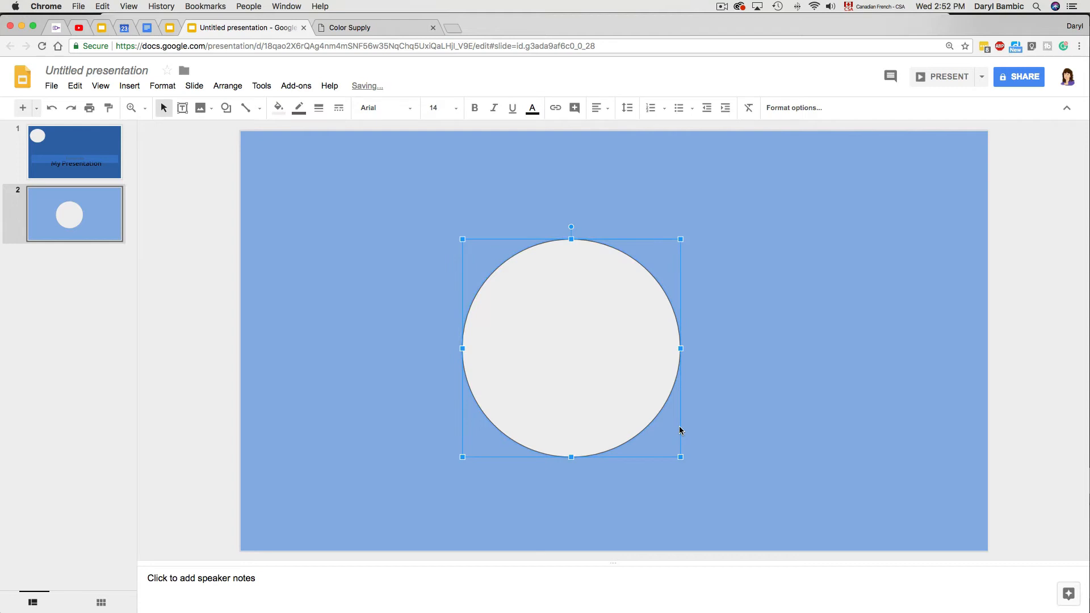
- Fill the circle with the custom orange-yellow and give it a thick border in the custom dark blue
{"action": "left_click", "coordinate": [279, 109]}
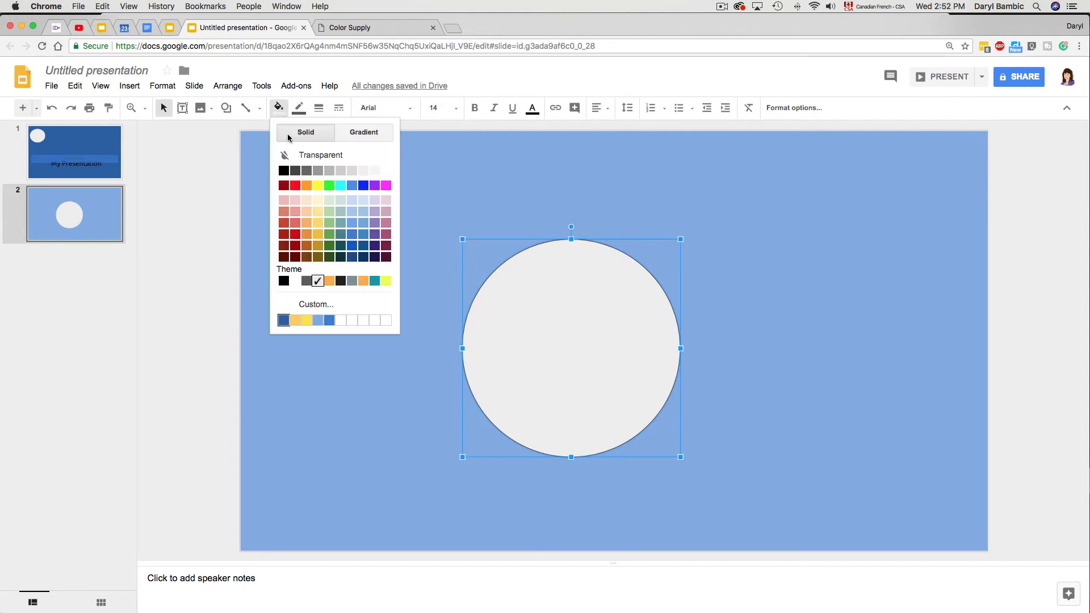
{"action": "left_click", "coordinate": [295, 320]}
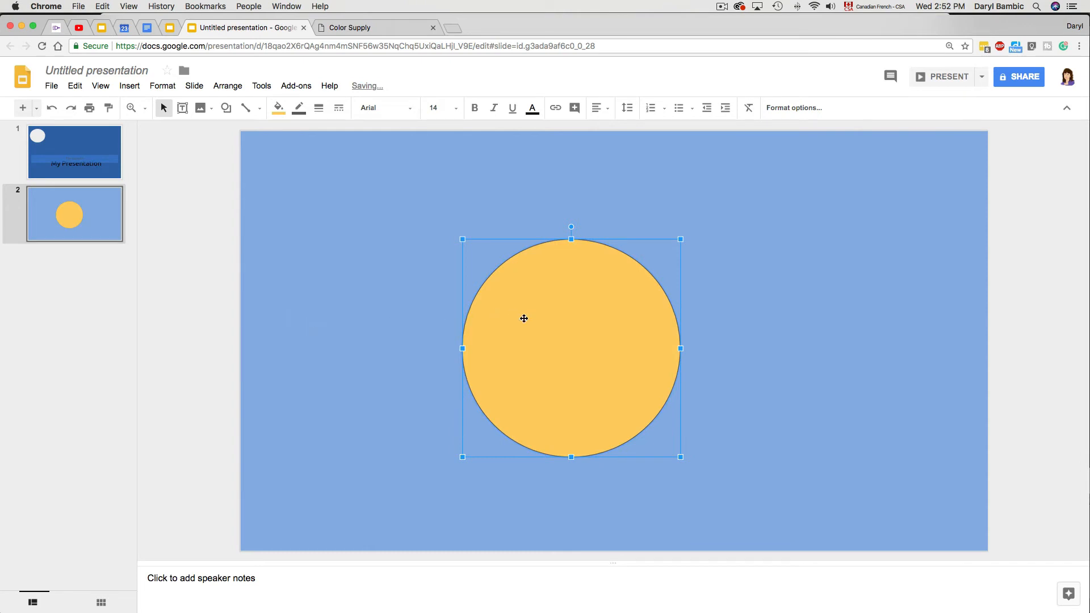
{"action": "left_click", "coordinate": [299, 108]}
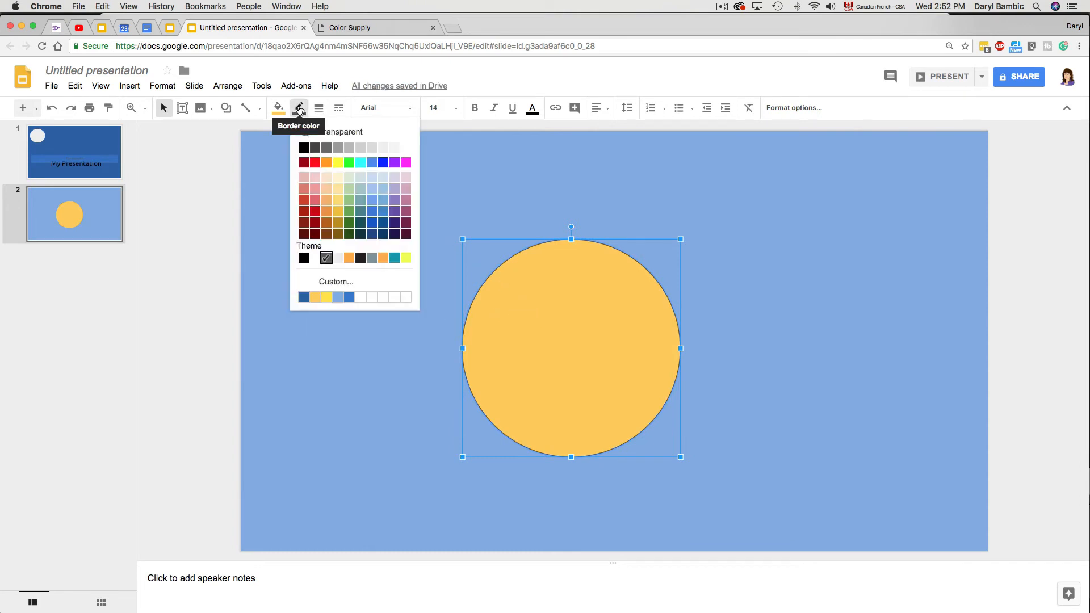
{"action": "left_click", "coordinate": [304, 297]}
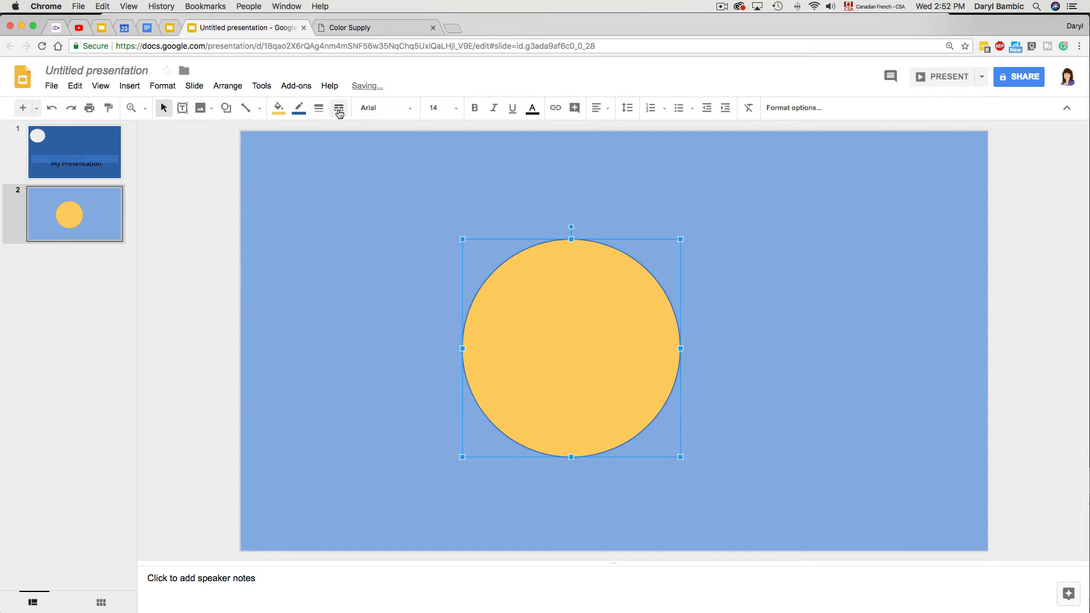
{"action": "left_click", "coordinate": [319, 108]}
{"action": "left_click", "coordinate": [338, 196]}
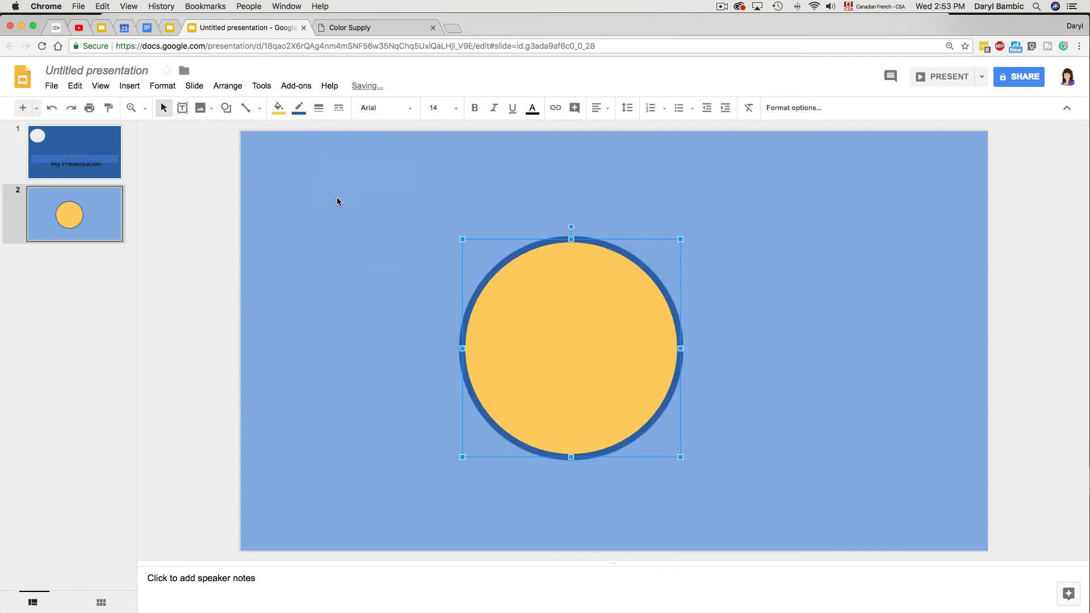
{"action": "left_click", "coordinate": [336, 201]}
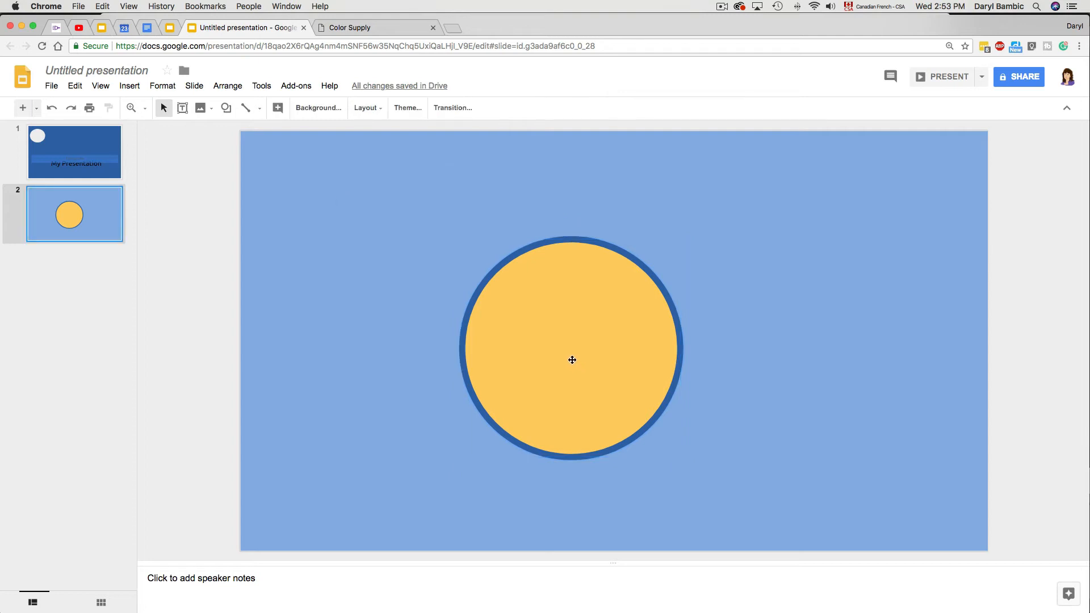
- Duplicate the circle, shrink the copy to about half size and place it just beside the original
{"action": "left_click_drag", "start_coordinate": [573, 359], "coordinate": [828, 422]}
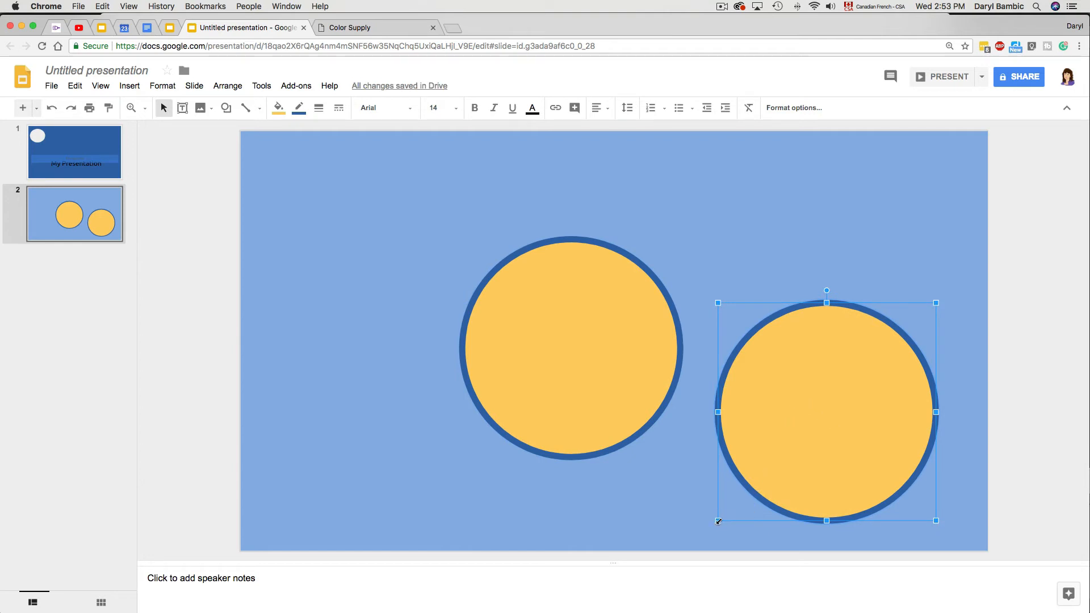
{"action": "left_click_drag", "start_coordinate": [718, 521], "coordinate": [823, 414]}
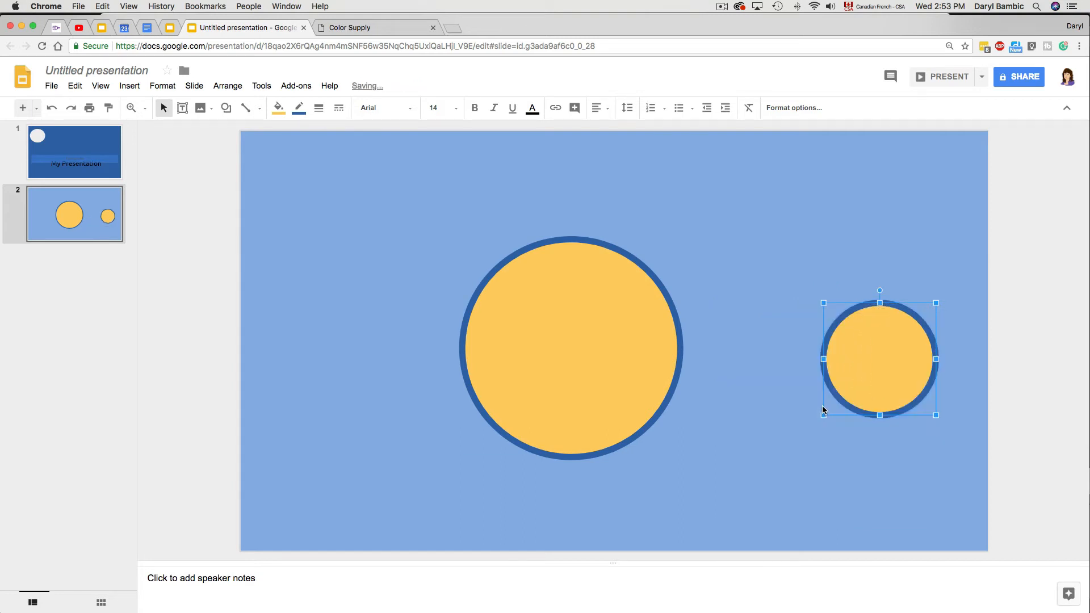
{"action": "left_click_drag", "start_coordinate": [863, 358], "coordinate": [743, 359]}
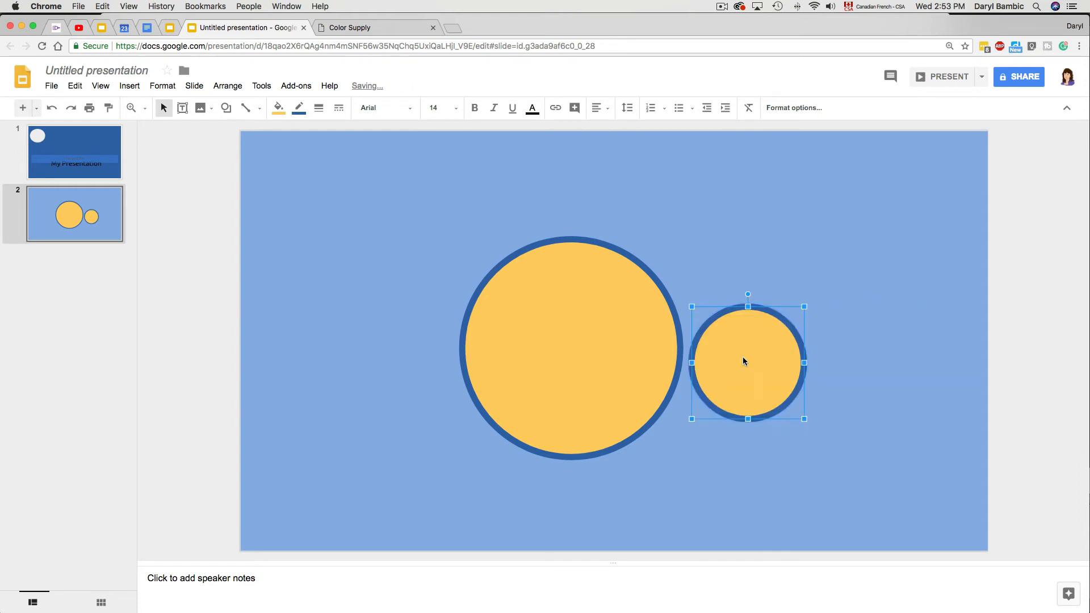
- Give the smaller circle a semi-transparent custom yellow fill, #edd4349e, and centre it on the larger circle
{"action": "left_click", "coordinate": [278, 108]}
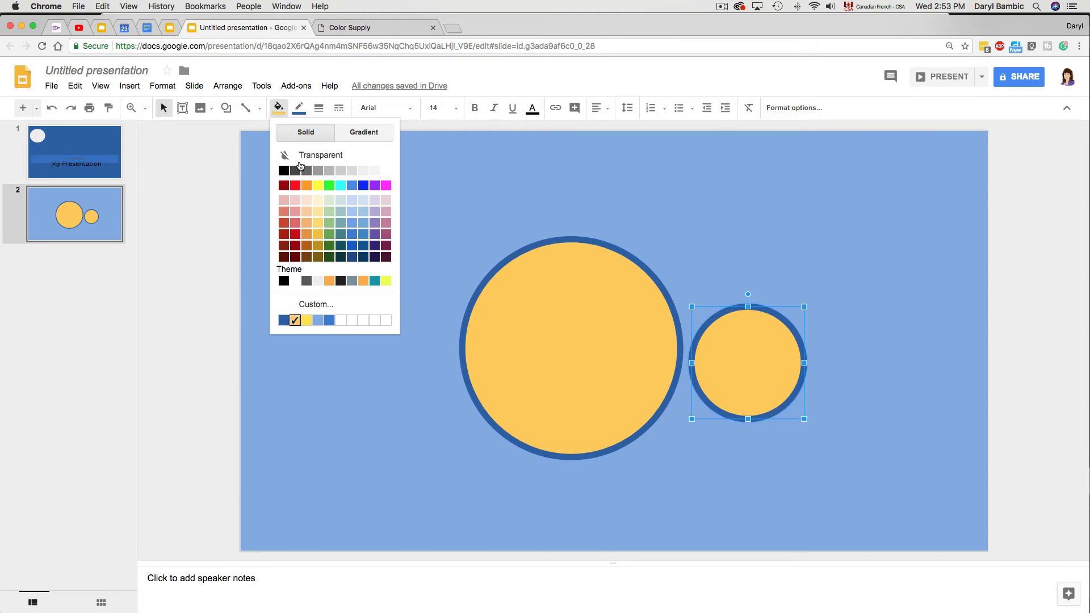
{"action": "left_click", "coordinate": [305, 321]}
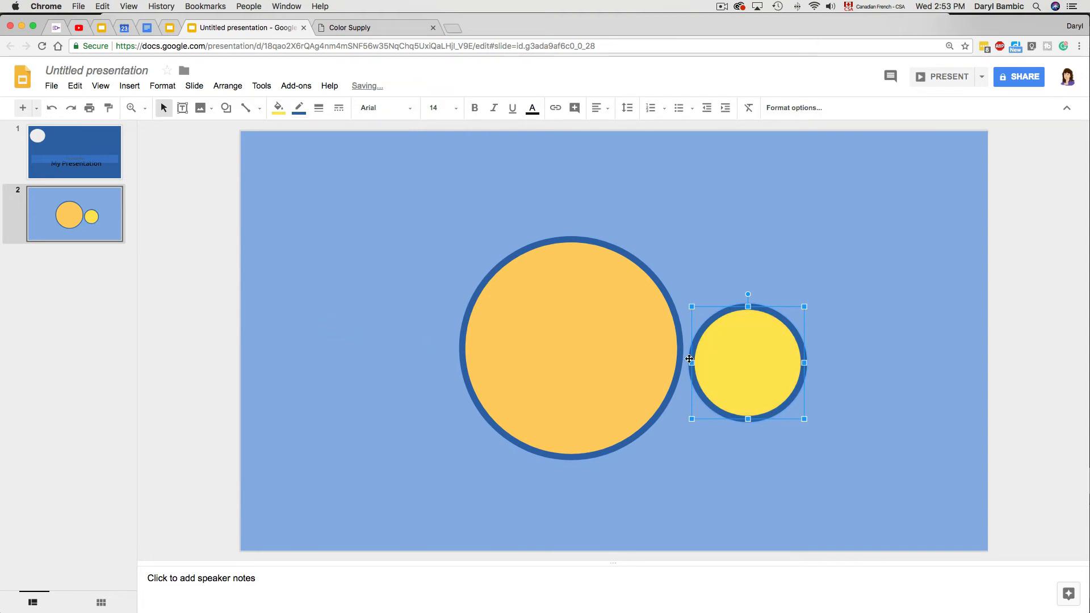
{"action": "left_click", "coordinate": [278, 107]}
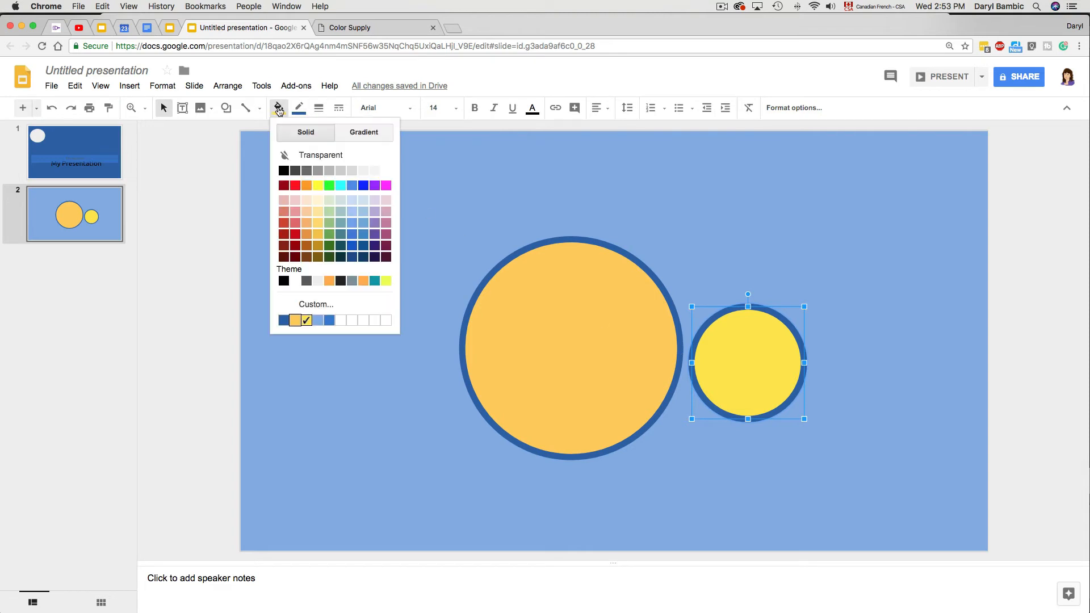
{"action": "left_click", "coordinate": [319, 306]}
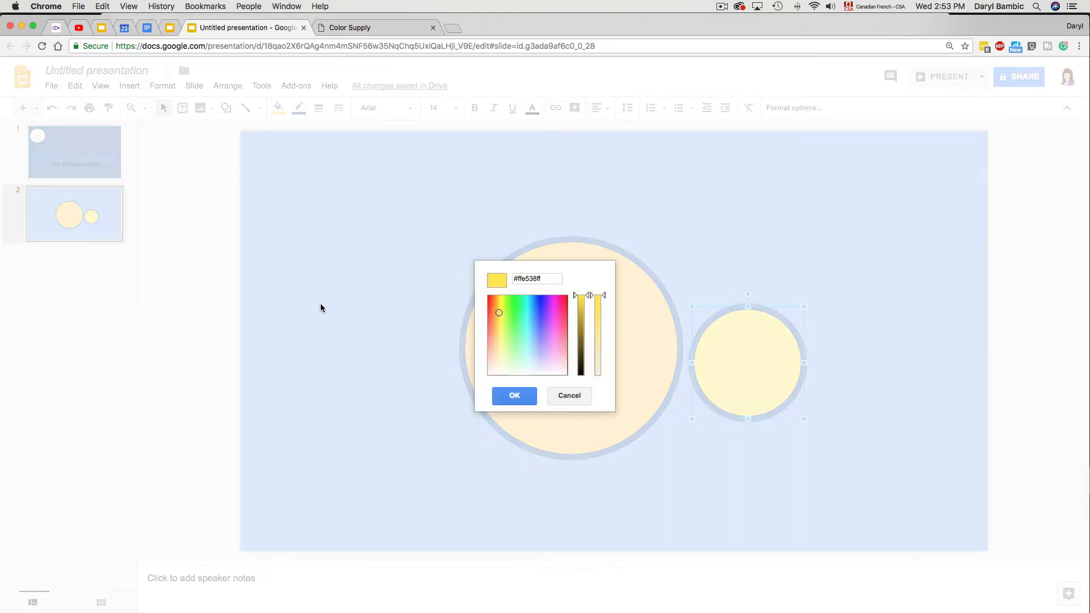
{"action": "mouse_move", "coordinate": [605, 296]}
{"action": "left_mouse_down"}
{"action": "mouse_move", "coordinate": [605, 327]}
{"action": "mouse_move", "coordinate": [587, 303]}
{"action": "left_mouse_up"}
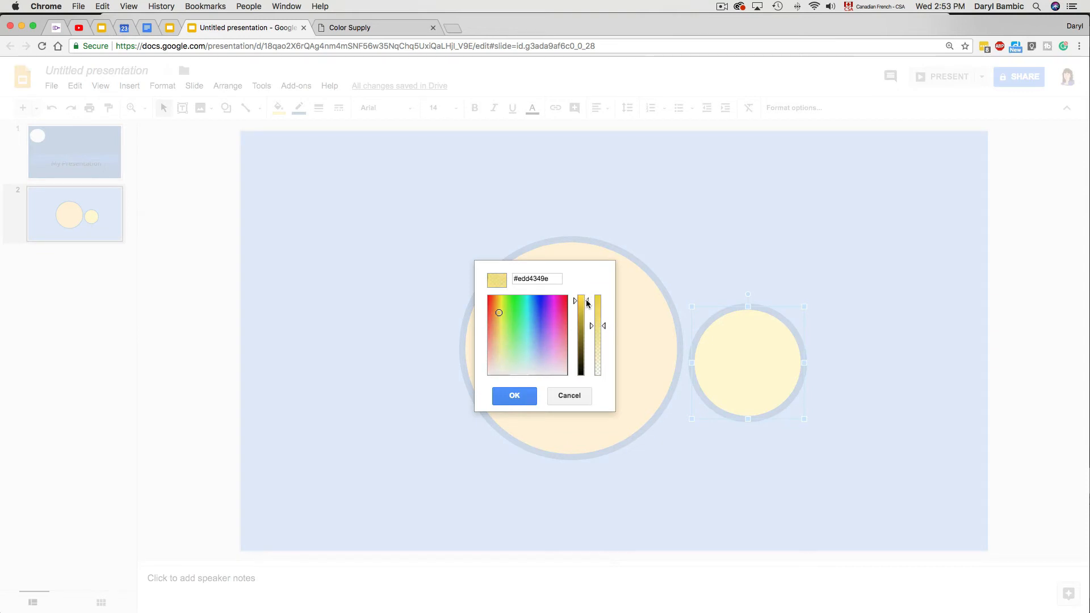
{"action": "left_click", "coordinate": [518, 396]}
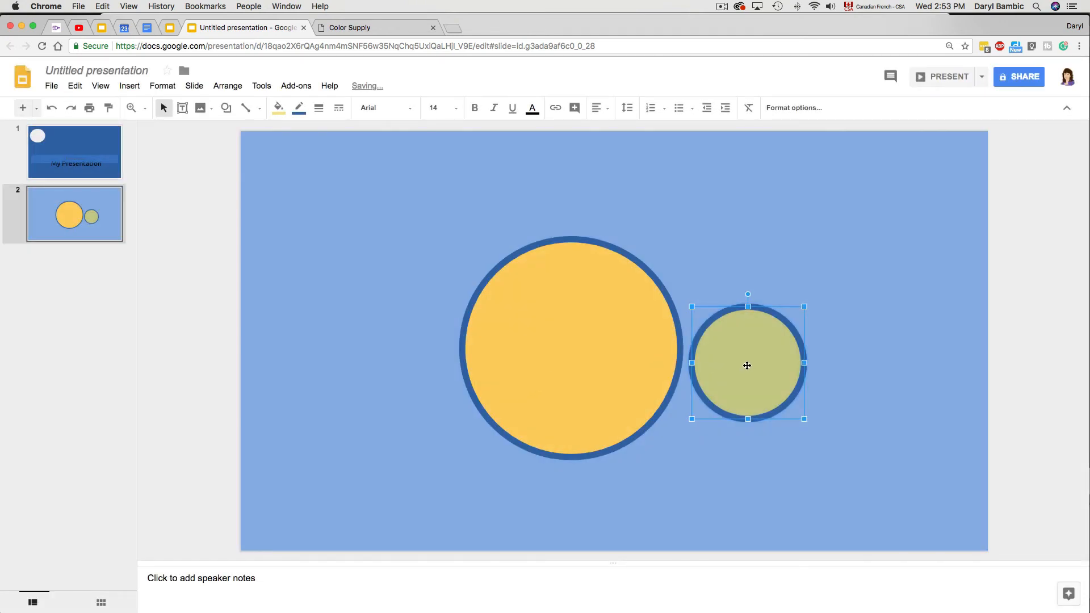
{"action": "left_click_drag", "start_coordinate": [747, 365], "coordinate": [572, 352]}
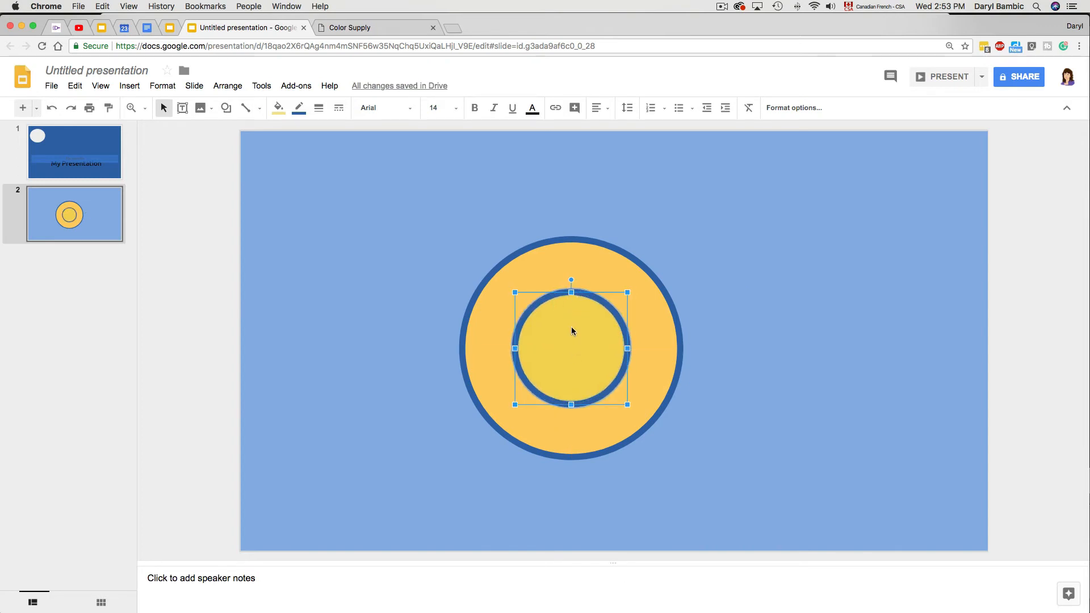
- Bring the large circle forward over the small one, and send it backward again
{"action": "right_click", "coordinate": [572, 331]}
{"action": "mouse_move", "coordinate": [616, 448]}
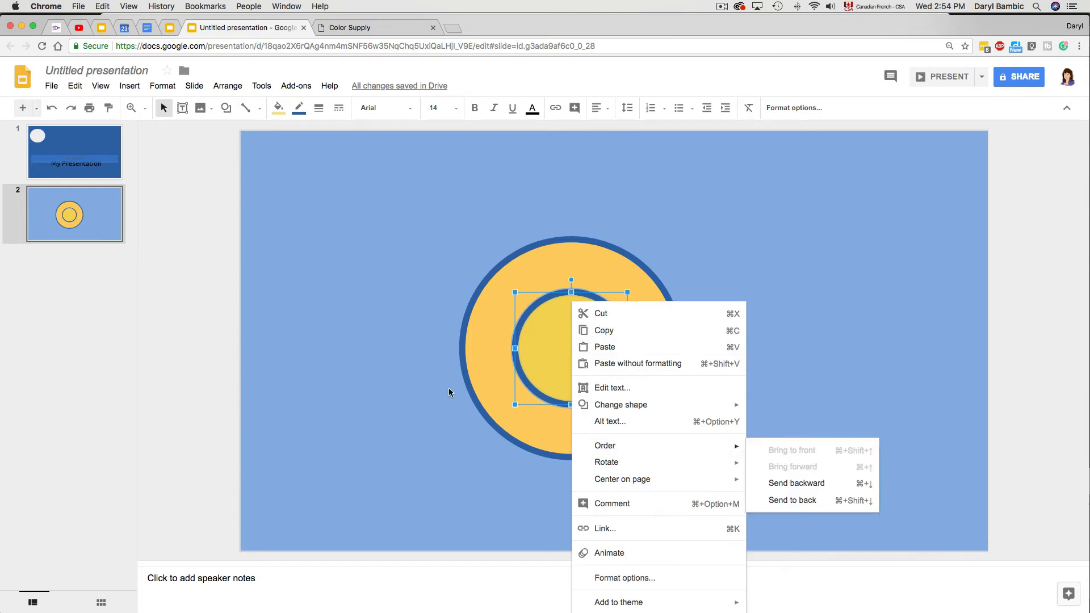
{"action": "left_click", "coordinate": [488, 335]}
{"action": "right_click", "coordinate": [488, 335]}
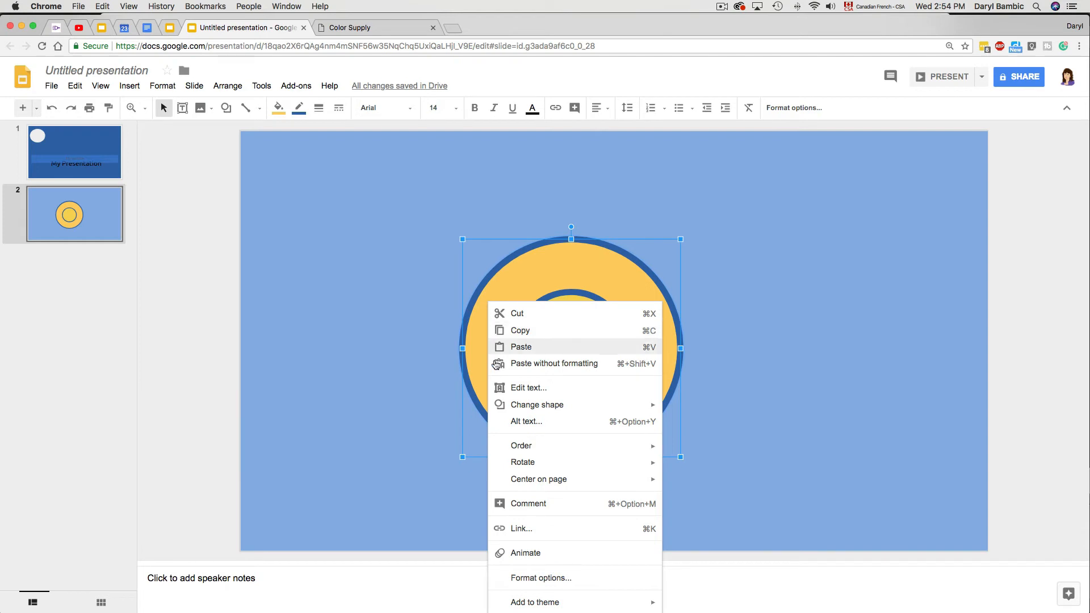
{"action": "mouse_move", "coordinate": [543, 448]}
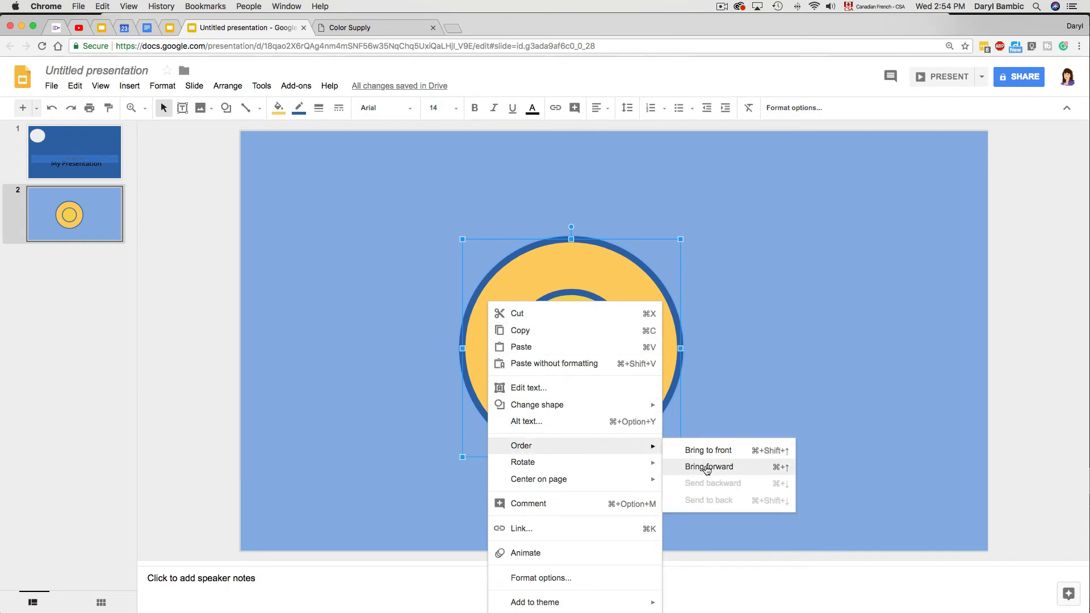
{"action": "left_click", "coordinate": [707, 468]}
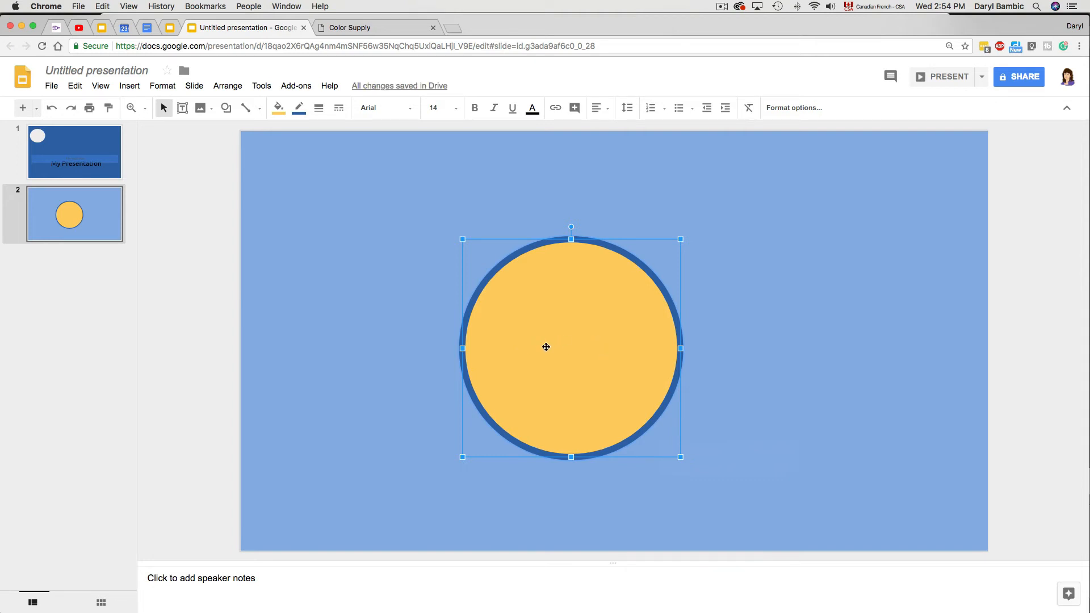
{"action": "key", "text": "super+Down"}
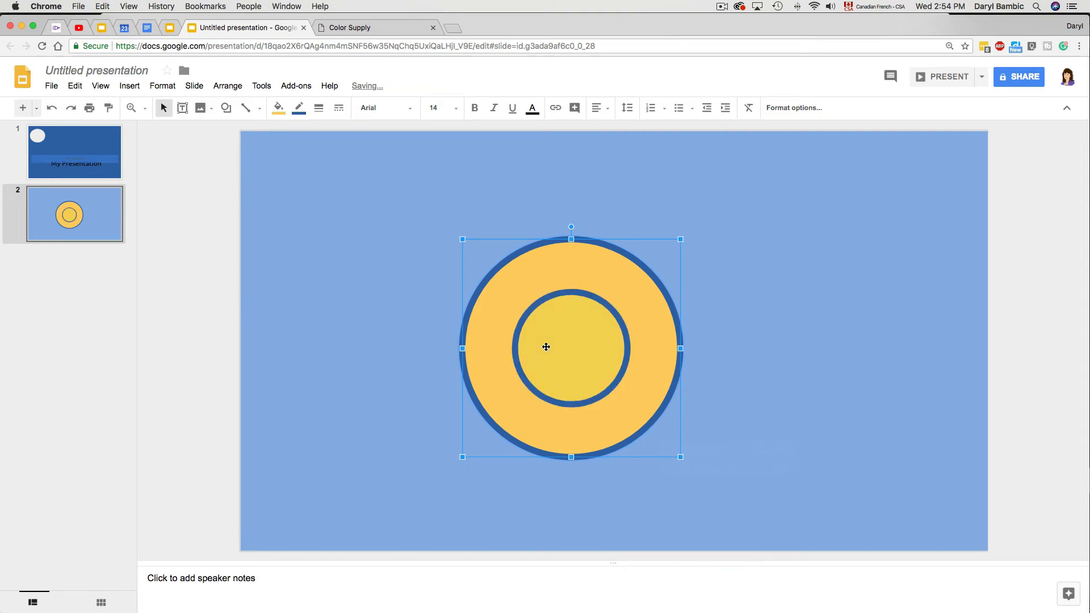
{"action": "left_click", "coordinate": [735, 291]}
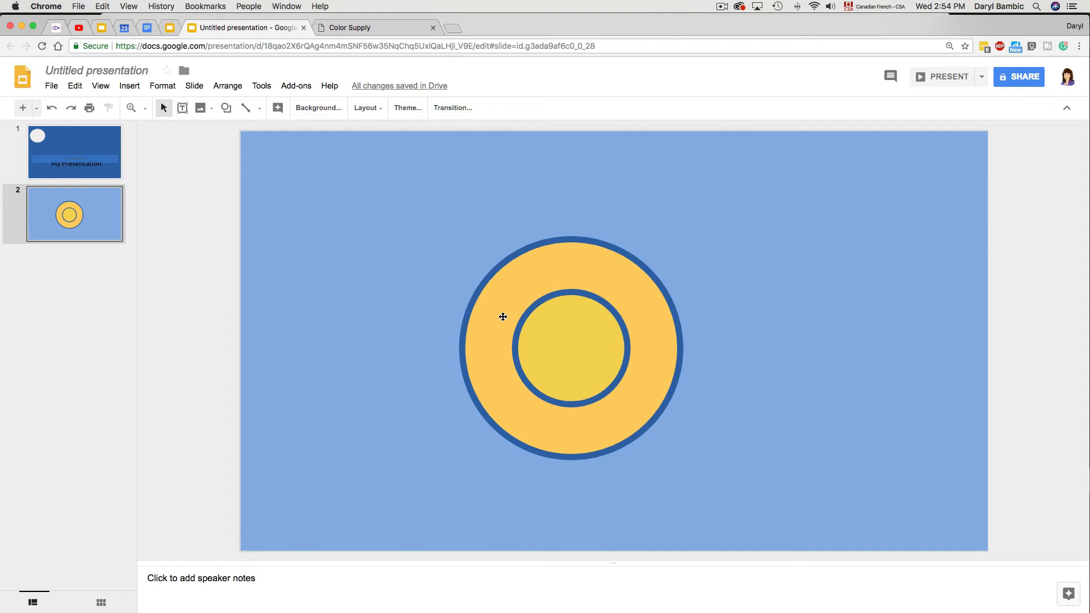
- Group the two circles and move the group to the slide's upper-left area
{"action": "left_click", "coordinate": [499, 301]}
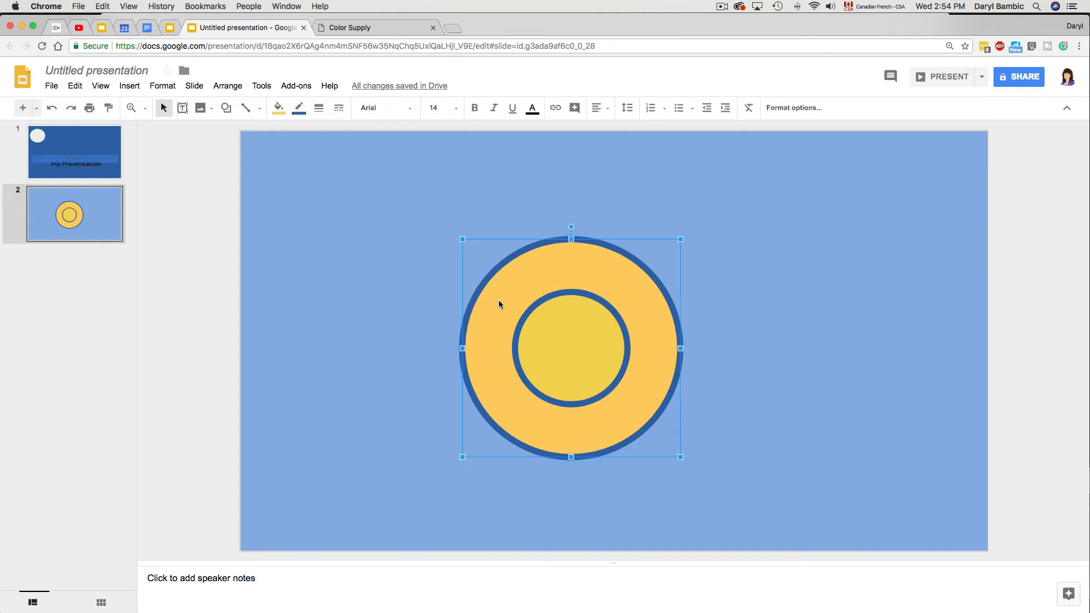
{"action": "left_click", "coordinate": [581, 330]}
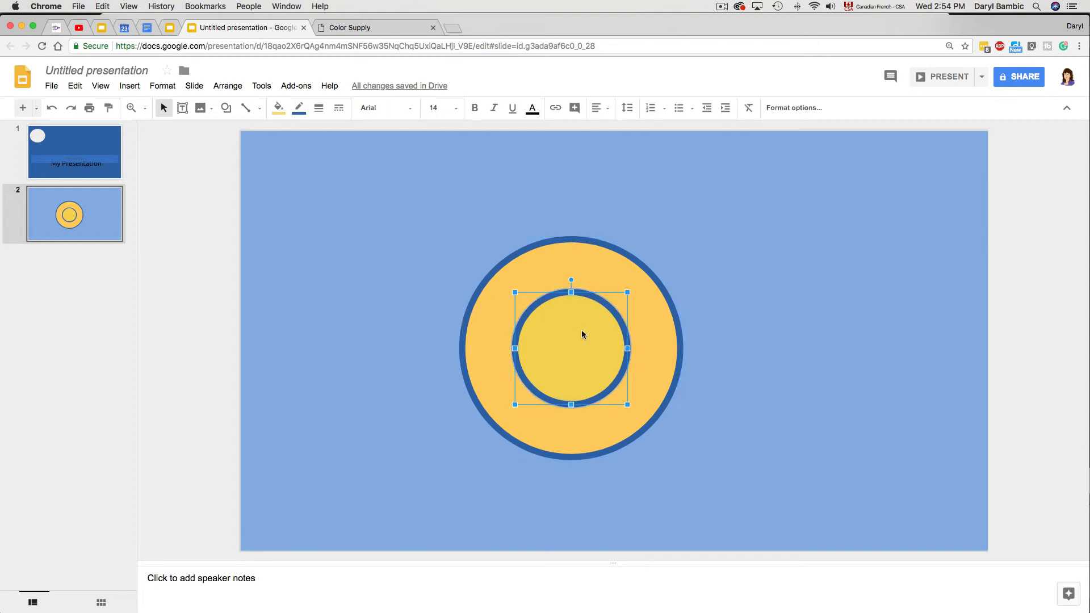
{"action": "left_click", "coordinate": [494, 319]}
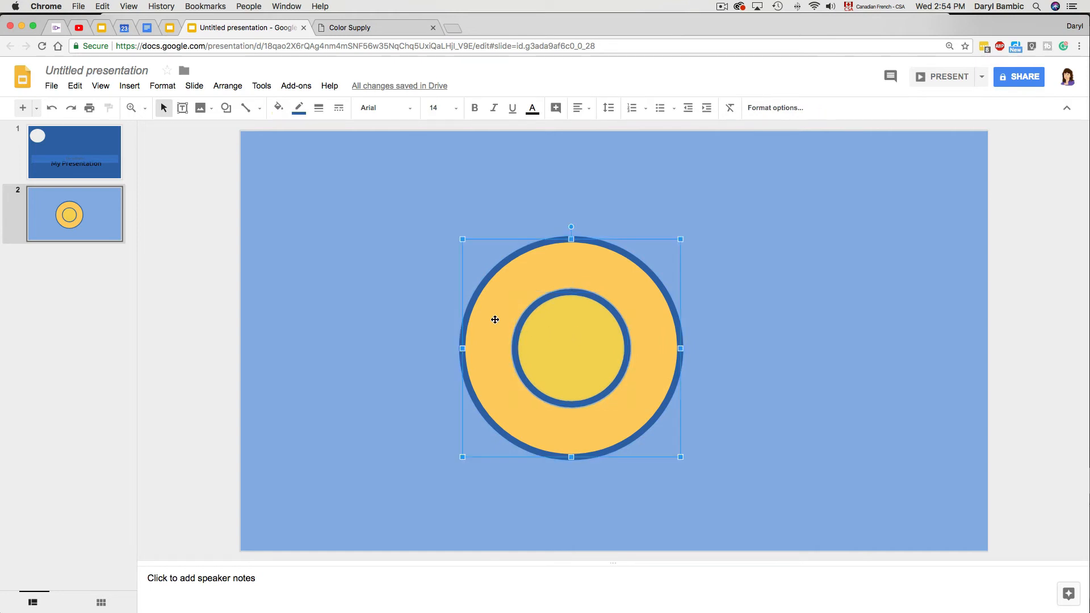
{"action": "left_click", "coordinate": [228, 86]}
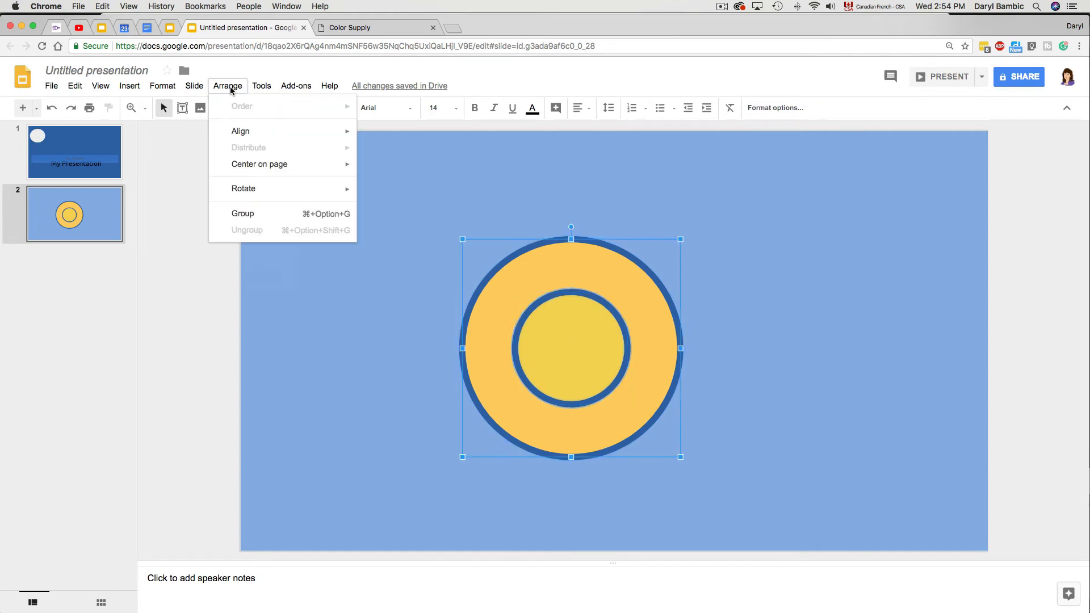
{"action": "left_click", "coordinate": [251, 214]}
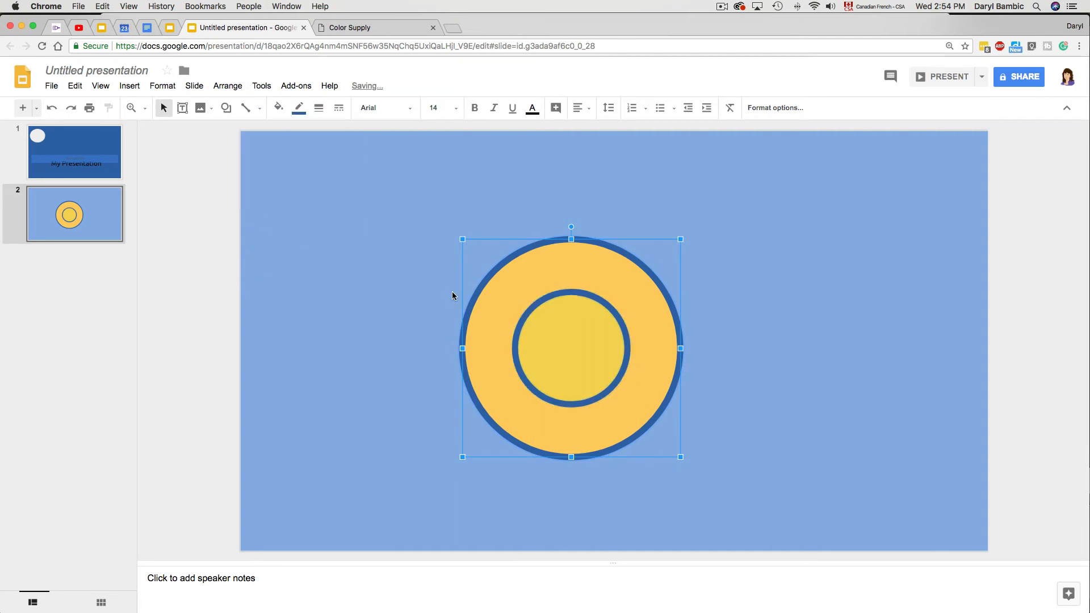
{"action": "left_click", "coordinate": [720, 358]}
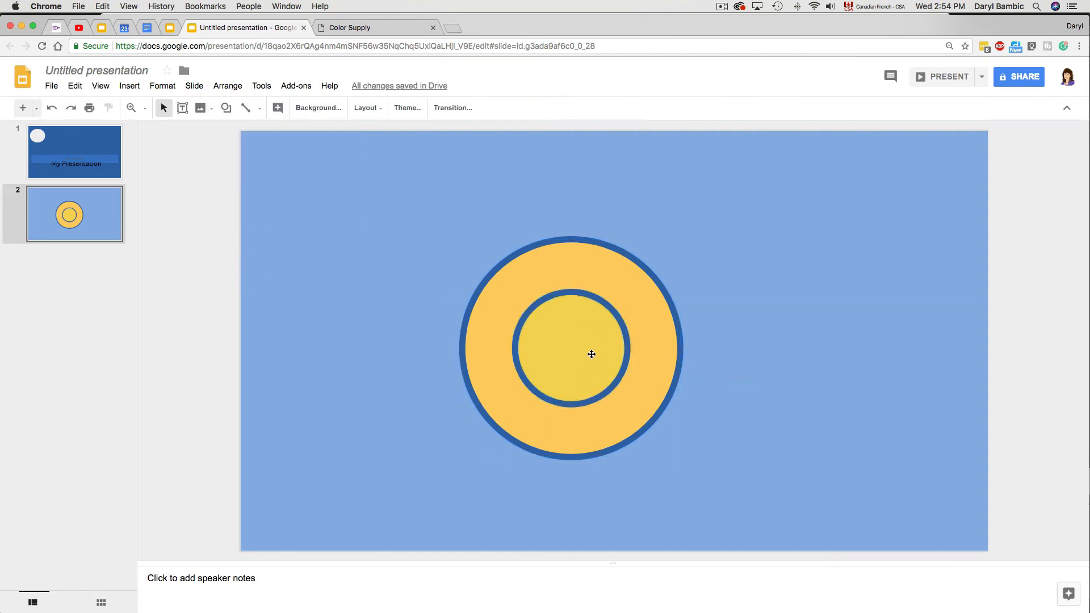
{"action": "left_click_drag", "start_coordinate": [592, 355], "coordinate": [380, 281]}
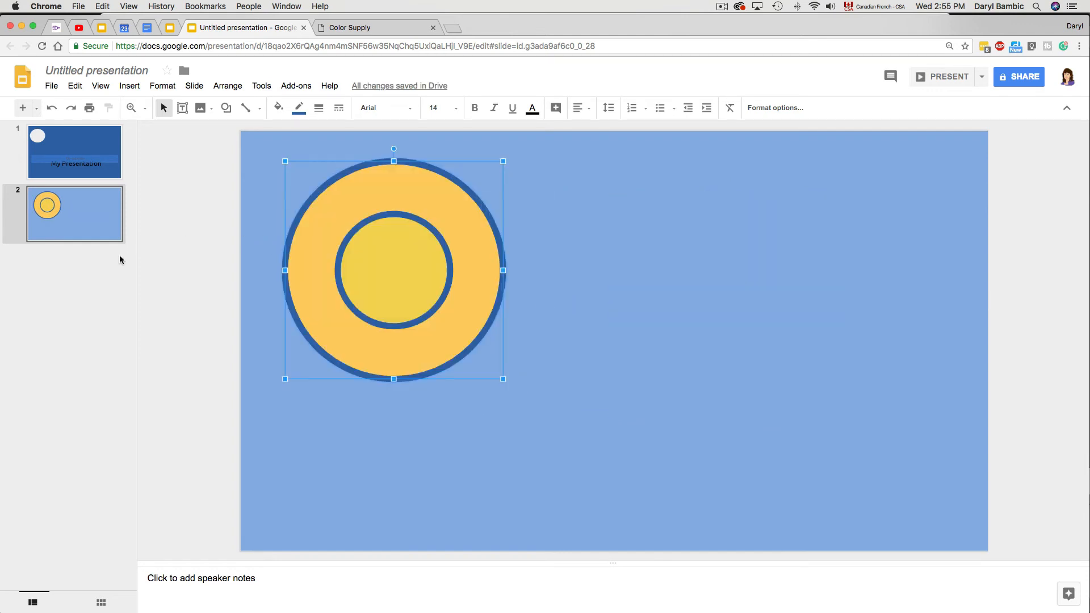
- Add a third slide and insert the second yellow-flower bush photo dated May 4, 2018 from Google Photos
{"action": "left_click", "coordinate": [23, 111]}
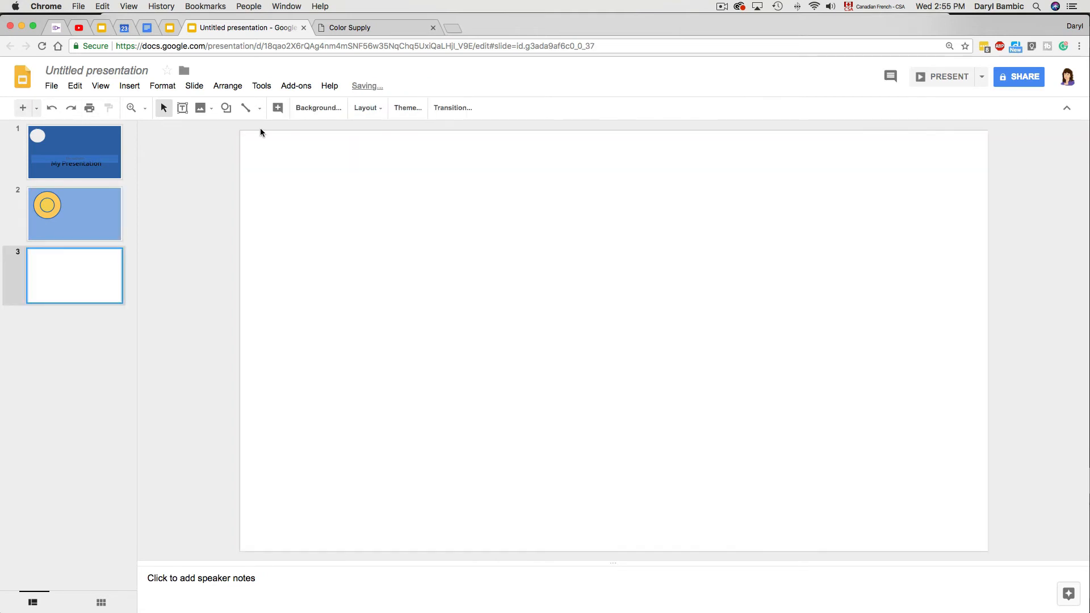
{"action": "left_click", "coordinate": [200, 108]}
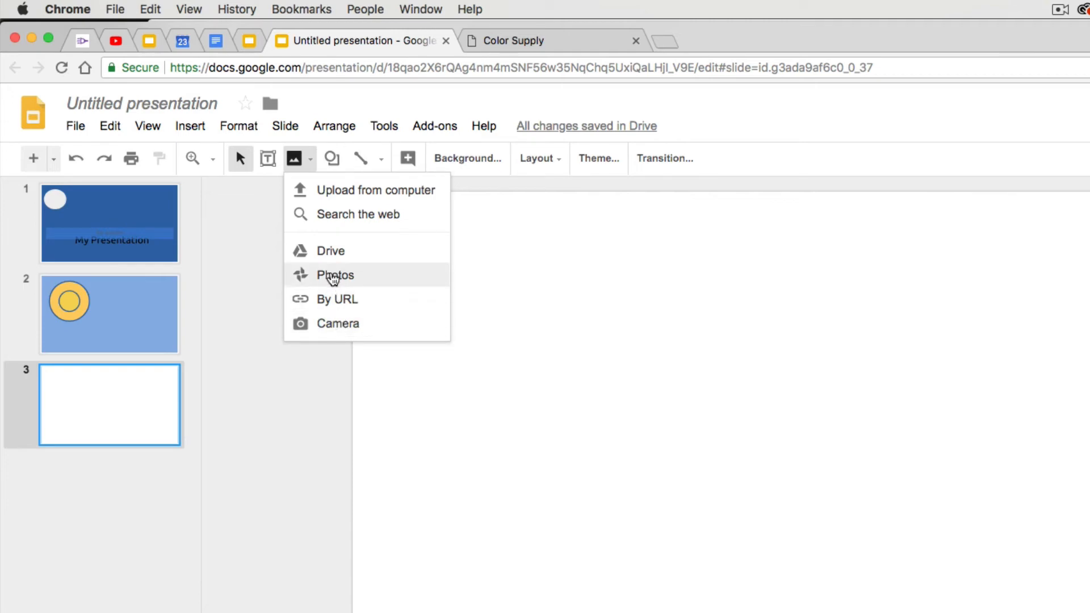
{"action": "left_click", "coordinate": [334, 278]}
{"action": "left_click", "coordinate": [907, 270]}
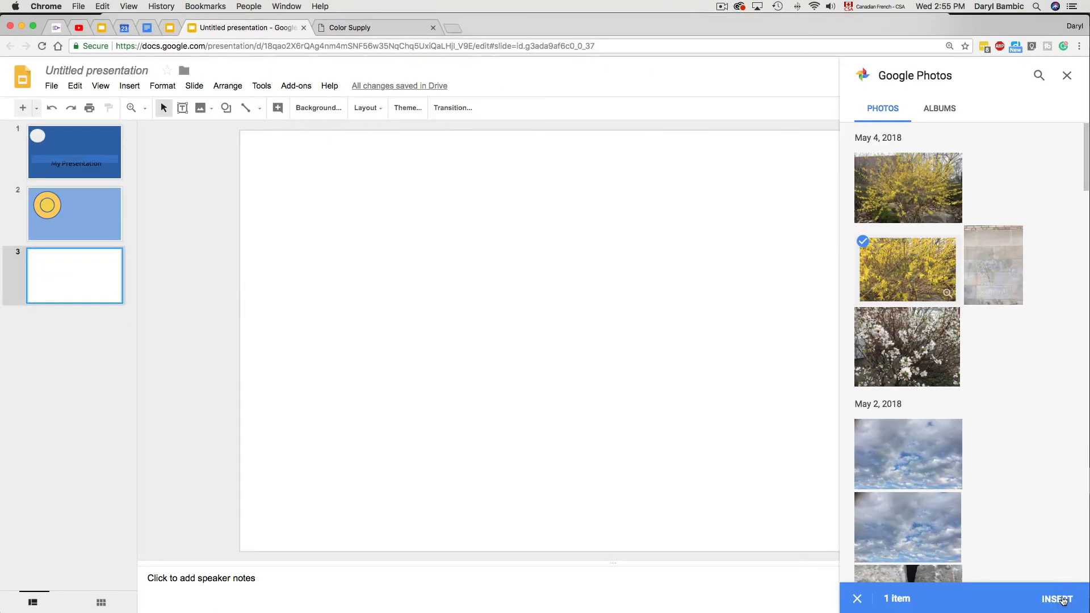
{"action": "left_click", "coordinate": [1057, 599]}
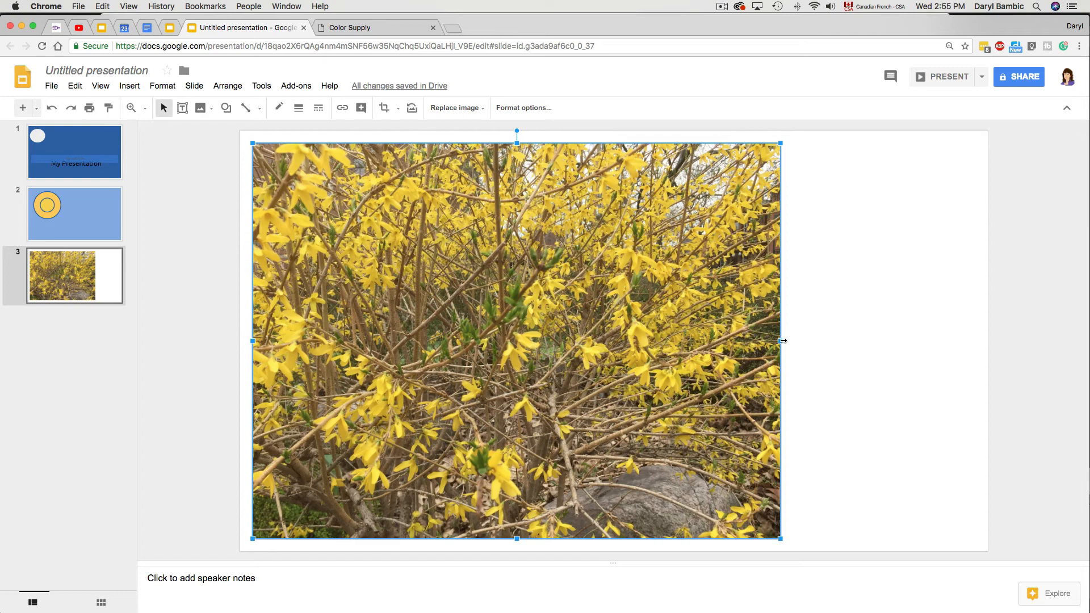
- Stretch the yellow-flower photo on every side until it covers the whole slide
{"action": "left_click_drag", "start_coordinate": [782, 340], "coordinate": [994, 346]}
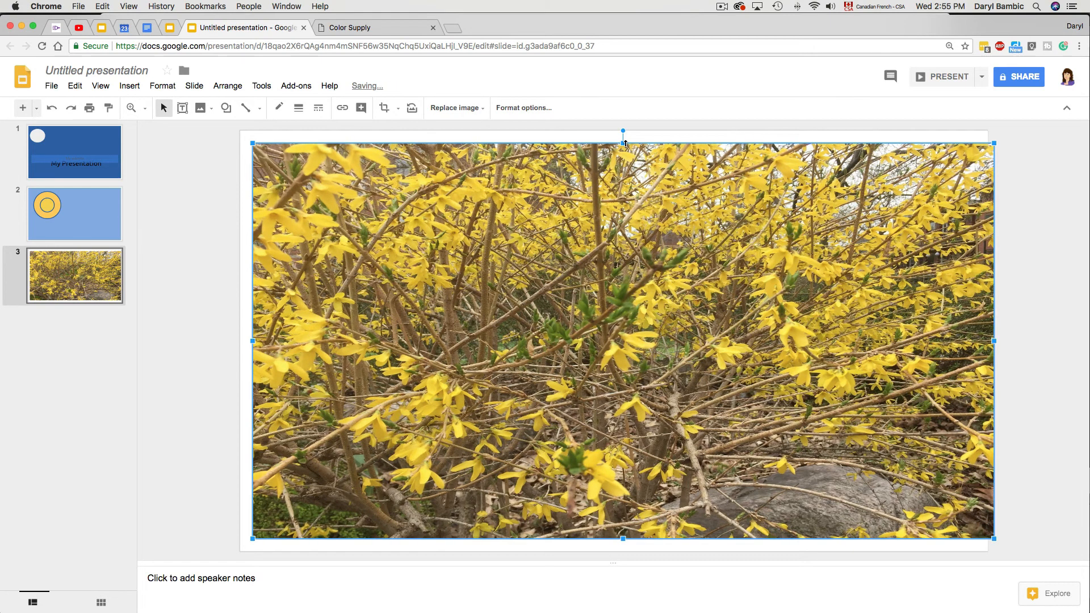
{"action": "left_click_drag", "start_coordinate": [623, 142], "coordinate": [623, 131]}
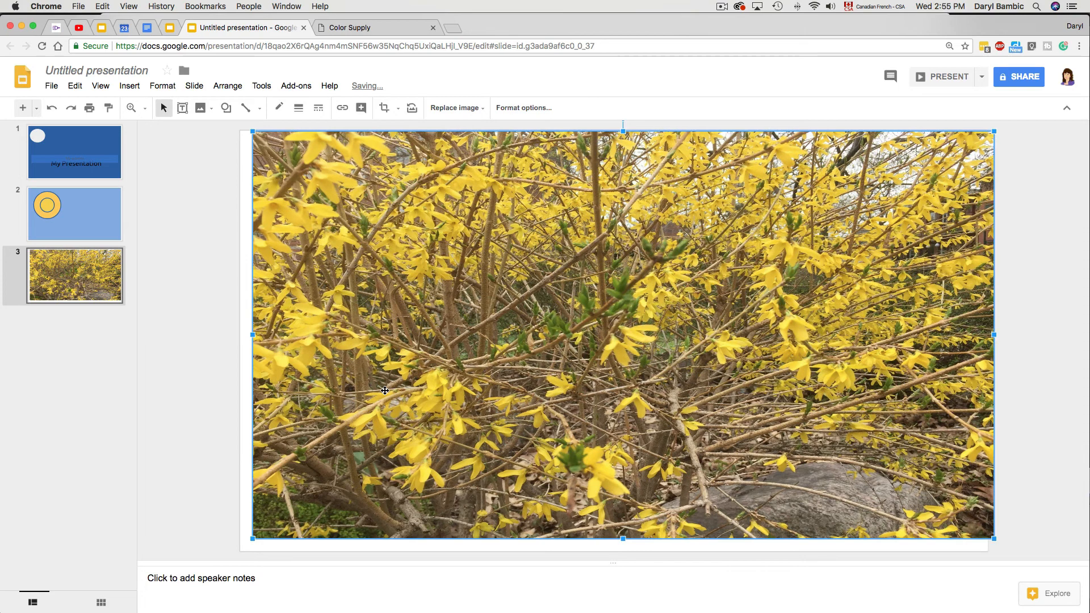
{"action": "left_click_drag", "start_coordinate": [253, 538], "coordinate": [234, 548]}
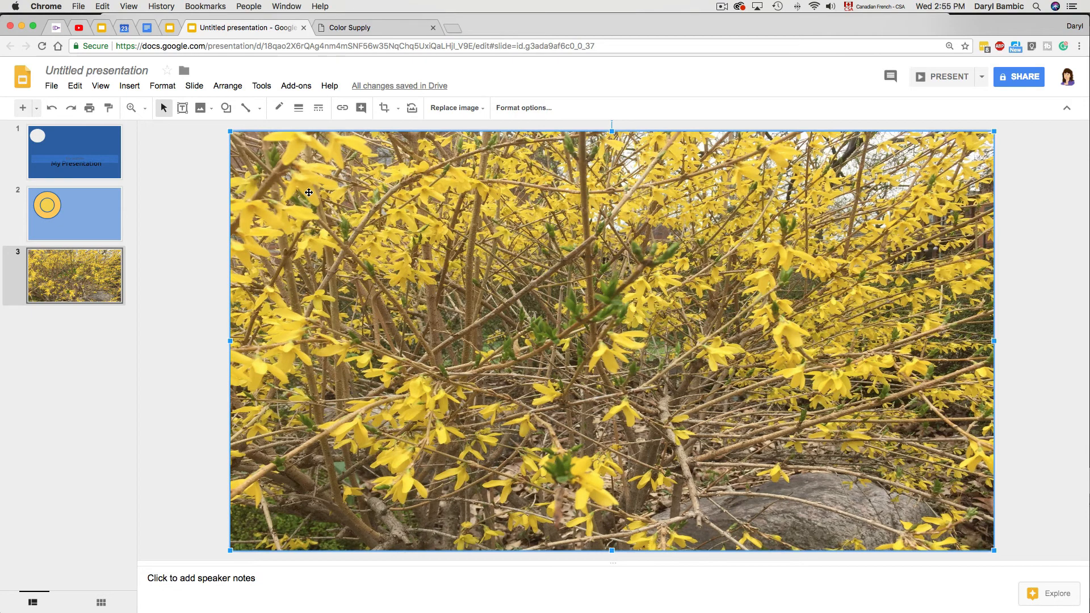
- Add a fourth slide, place the white-blossom photo on it and enlarge it to cover the whole slide
{"action": "left_click", "coordinate": [22, 110]}
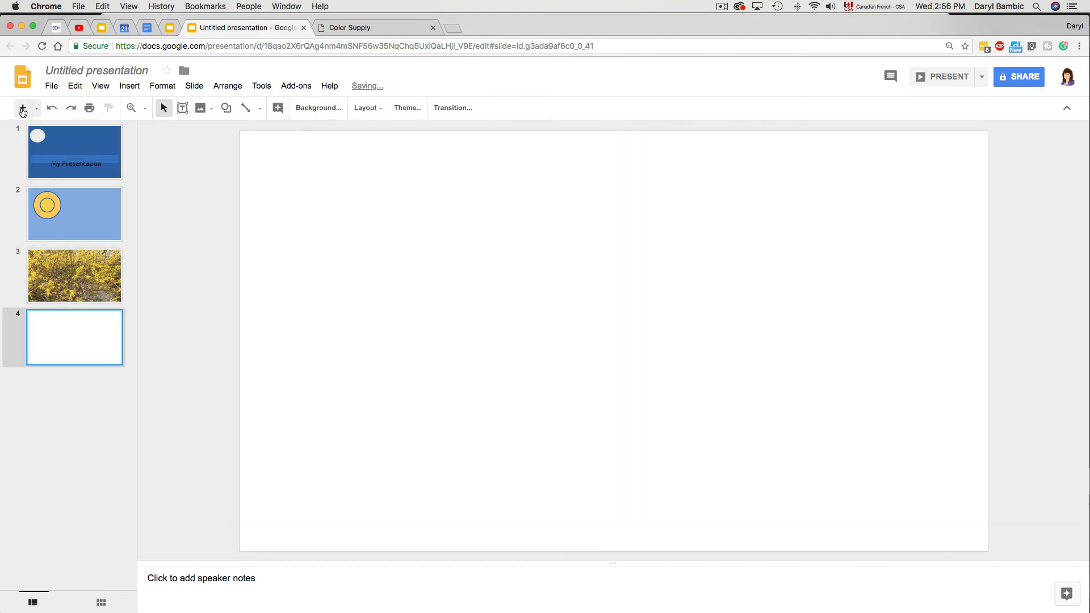
{"action": "key", "text": "super+v"}
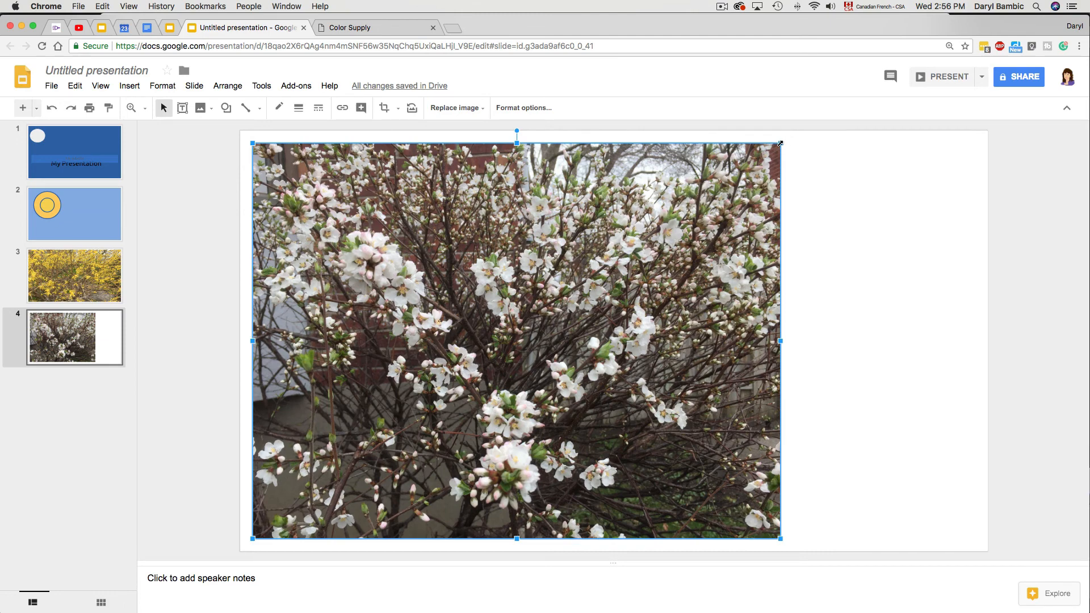
{"action": "left_click_drag", "start_coordinate": [780, 143], "coordinate": [1003, 122]}
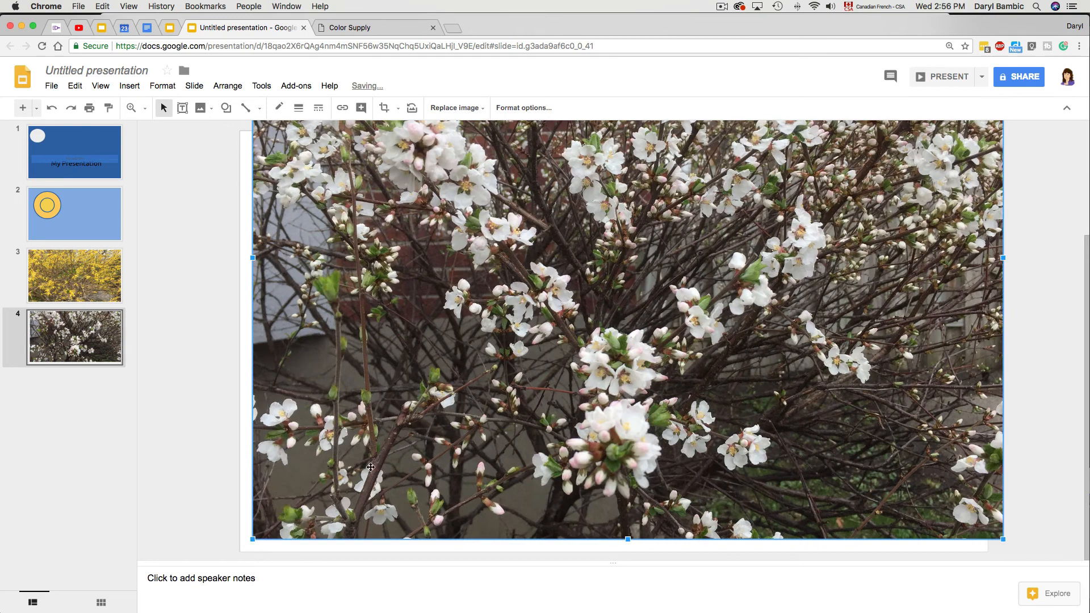
{"action": "left_click_drag", "start_coordinate": [254, 538], "coordinate": [223, 563]}
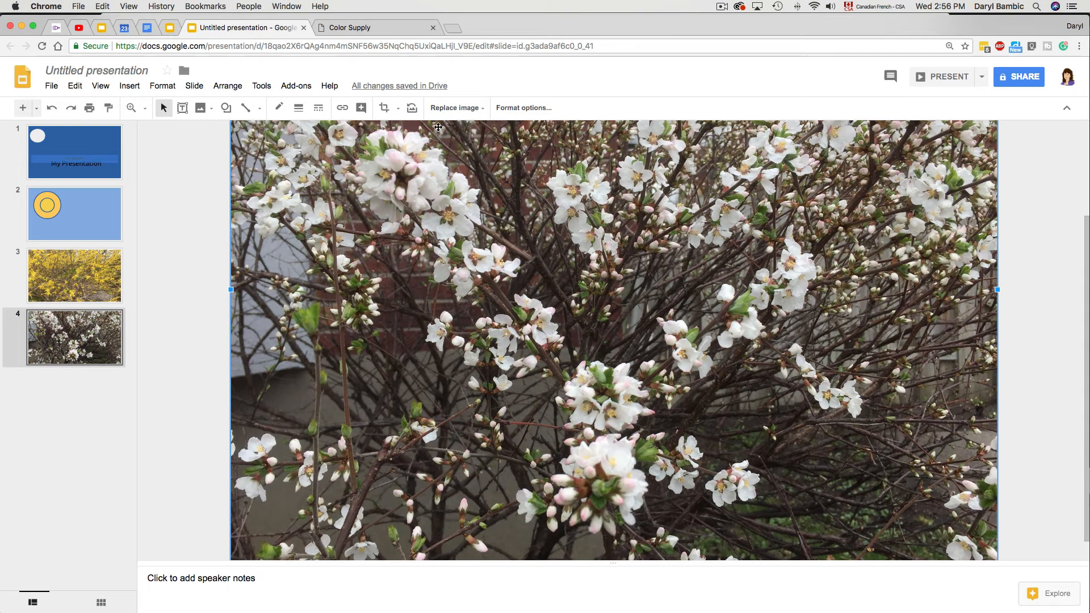
- Try the Light 6 recolour on the white-blossom photo, and restore it to No Recolor
{"action": "left_click", "coordinate": [512, 109]}
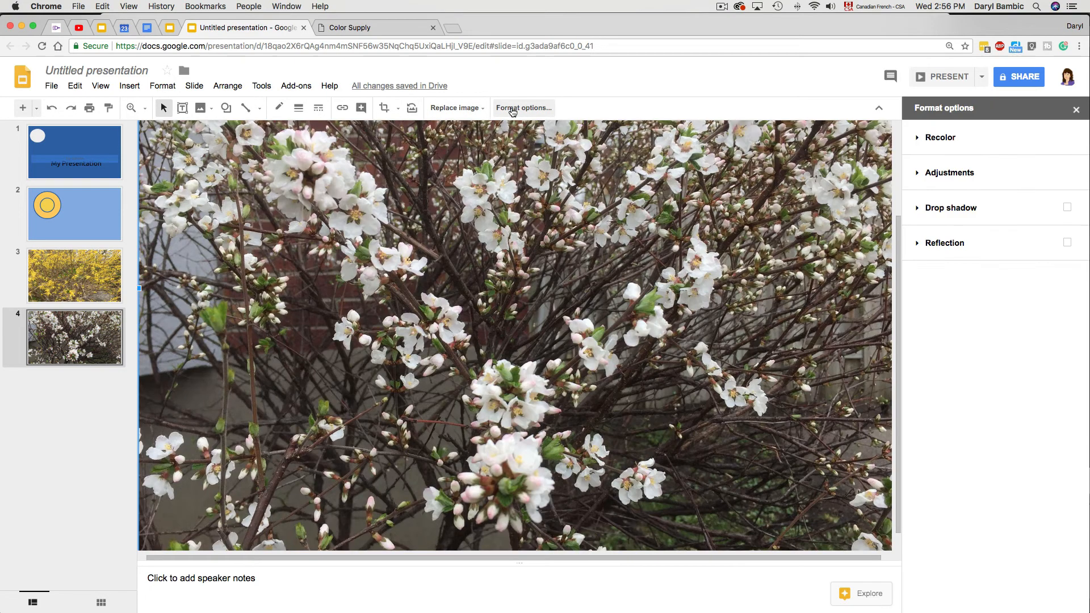
{"action": "left_click", "coordinate": [940, 137]}
{"action": "left_click", "coordinate": [993, 165]}
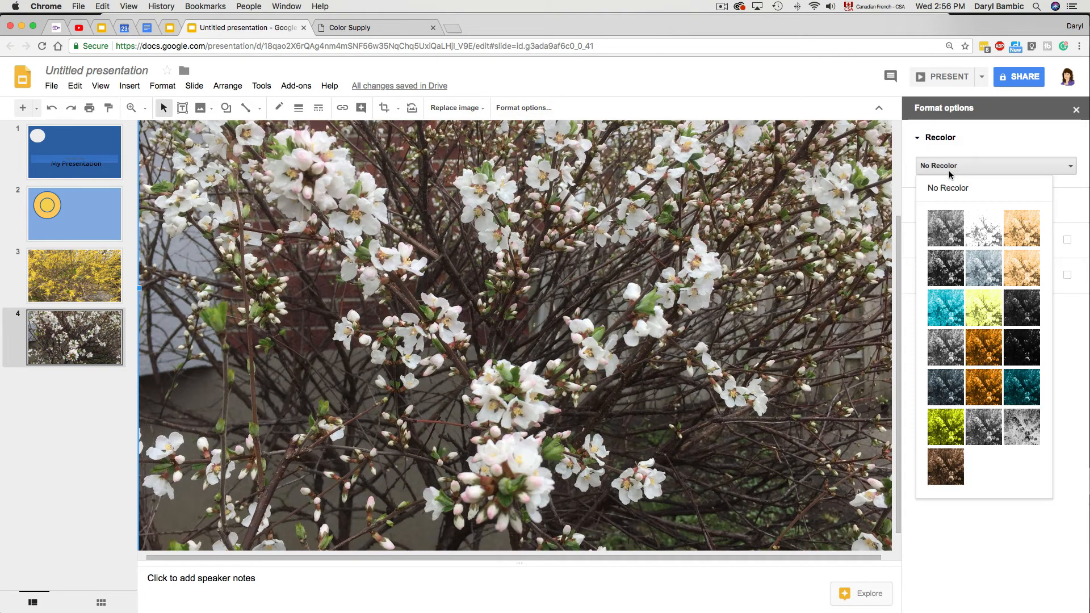
{"action": "left_click", "coordinate": [1021, 237]}
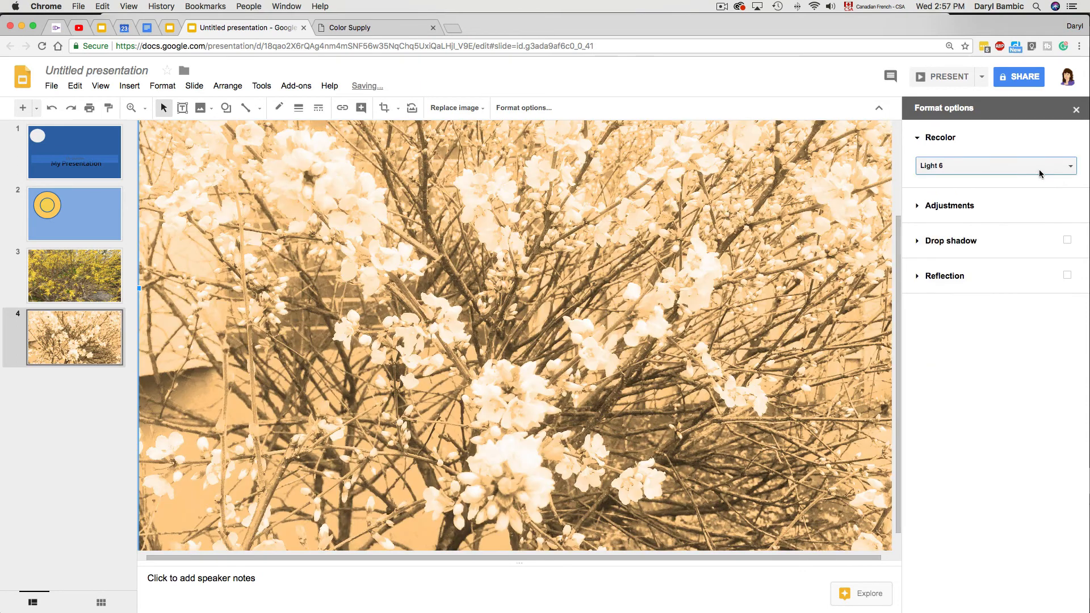
{"action": "left_click", "coordinate": [1074, 169]}
{"action": "left_click", "coordinate": [936, 185]}
- Fade the white-blossom photo by raising its transparency to slightly more than half
{"action": "left_click", "coordinate": [916, 206]}
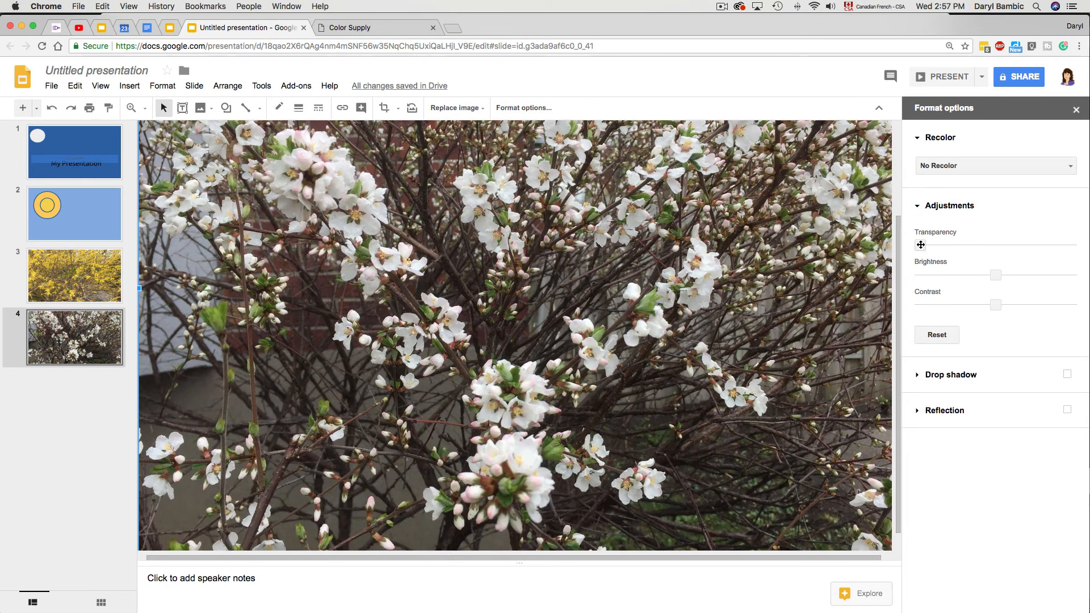
{"action": "left_click_drag", "start_coordinate": [919, 245], "coordinate": [1021, 245]}
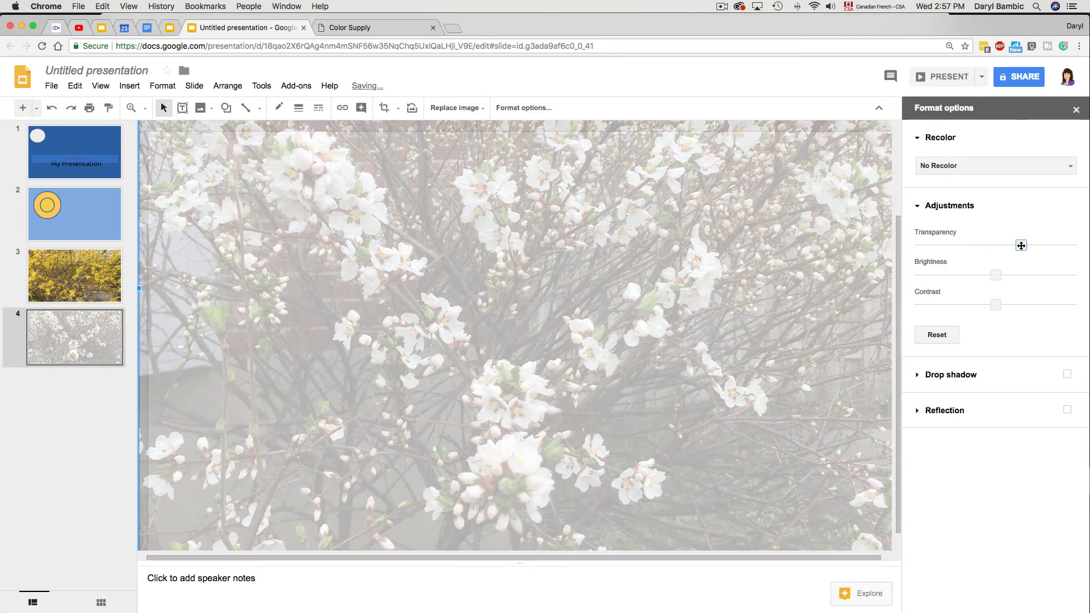
{"action": "left_click_drag", "start_coordinate": [1021, 245], "coordinate": [1011, 245]}
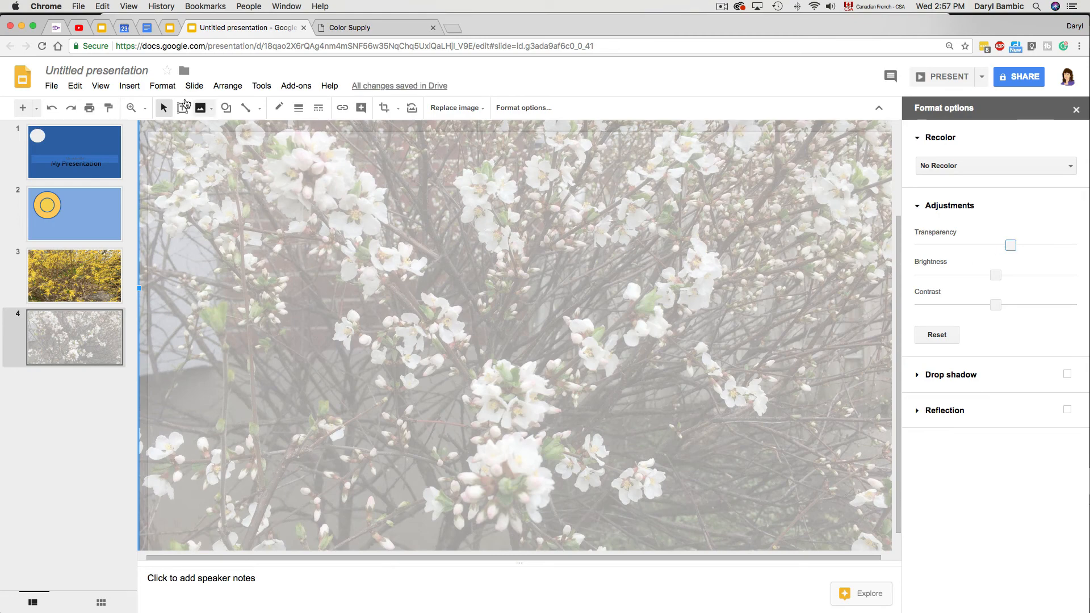
- Insert a wide text box across the middle of the blossom slide, about three-quarters of its width
{"action": "left_click", "coordinate": [130, 86]}
{"action": "left_click", "coordinate": [151, 123]}
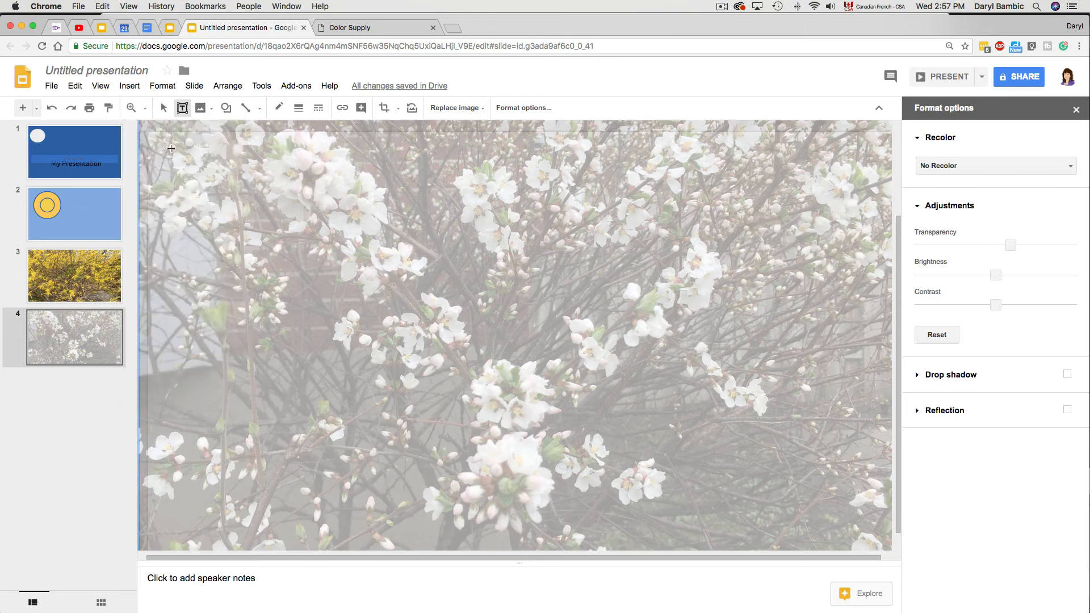
{"action": "left_click_drag", "start_coordinate": [260, 241], "coordinate": [807, 360]}
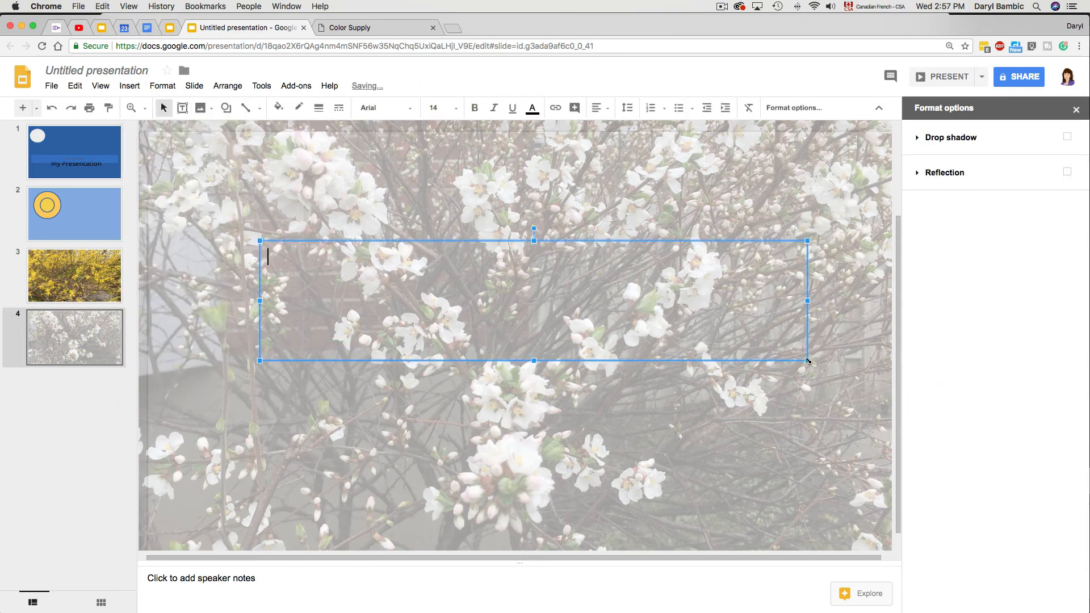
- Format the text box as Ubuntu, bold, size 30 and centred, and enter "My Text" in it
{"action": "left_click", "coordinate": [408, 109]}
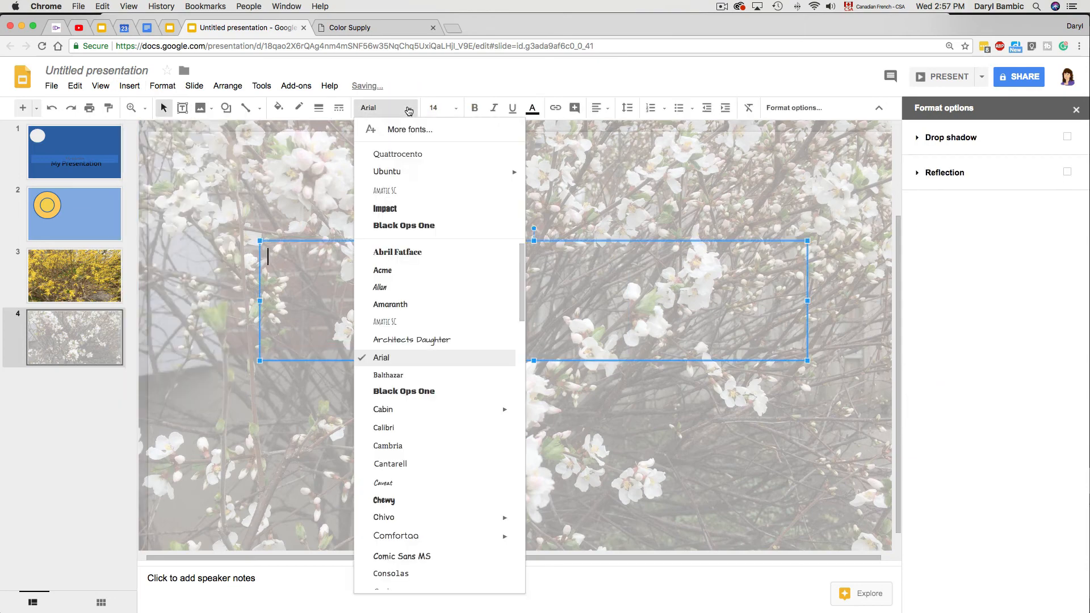
{"action": "left_click", "coordinate": [397, 172]}
{"action": "scroll", "coordinate": [397, 171], "scroll_direction": "up", "scroll_amount": 2}
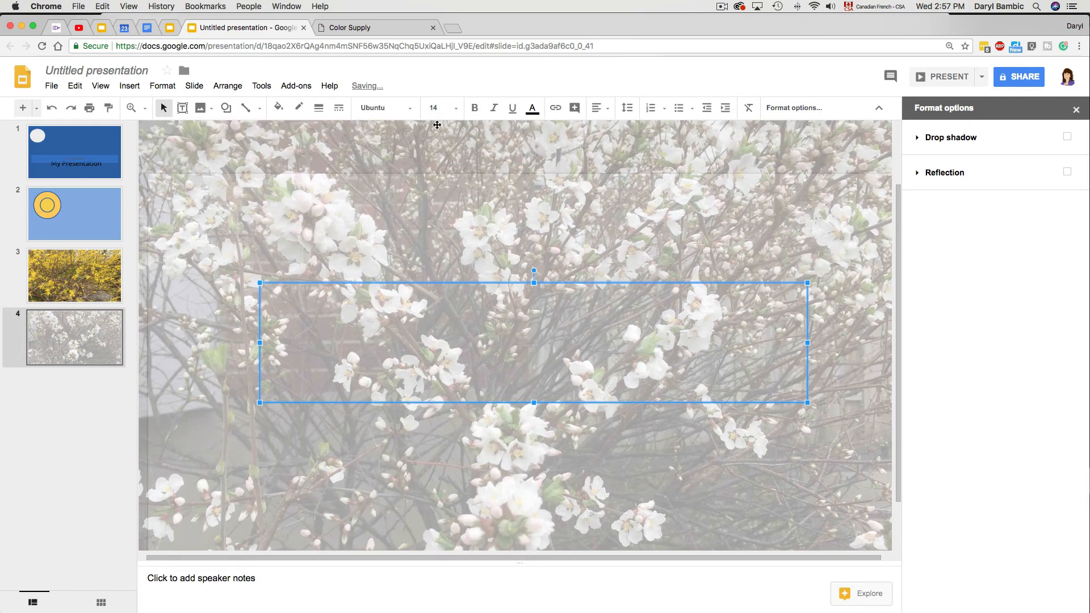
{"action": "left_click", "coordinate": [597, 108]}
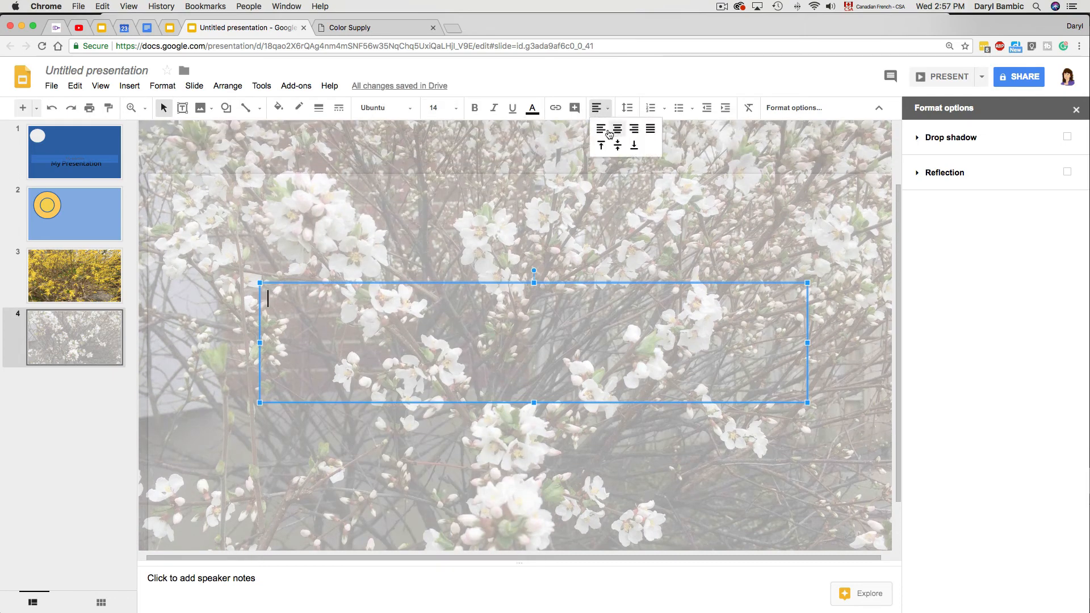
{"action": "left_click", "coordinate": [613, 130]}
{"action": "left_click", "coordinate": [446, 108]}
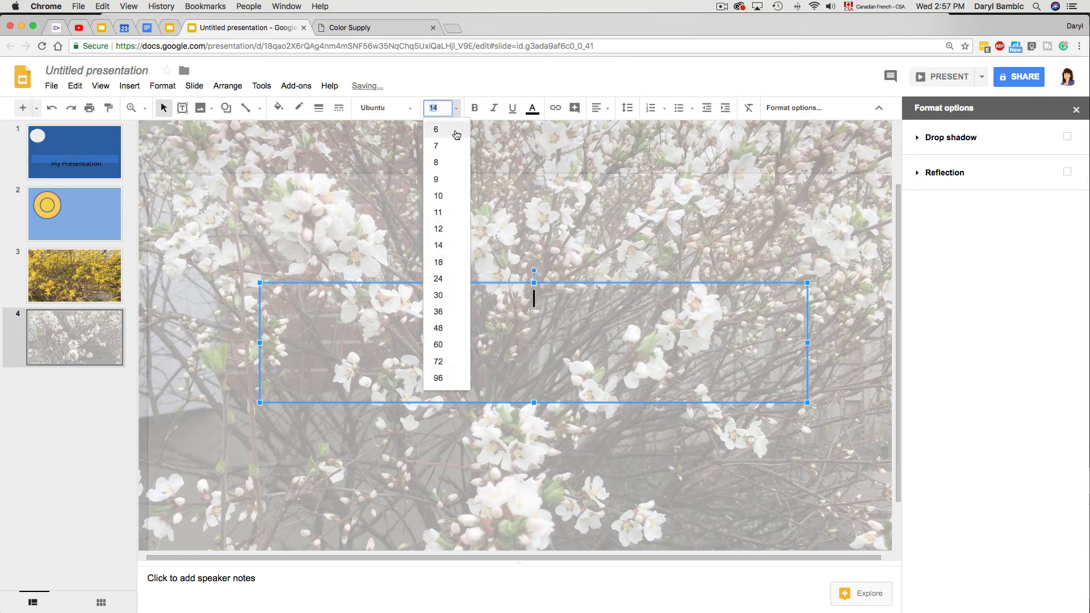
{"action": "left_click", "coordinate": [442, 294]}
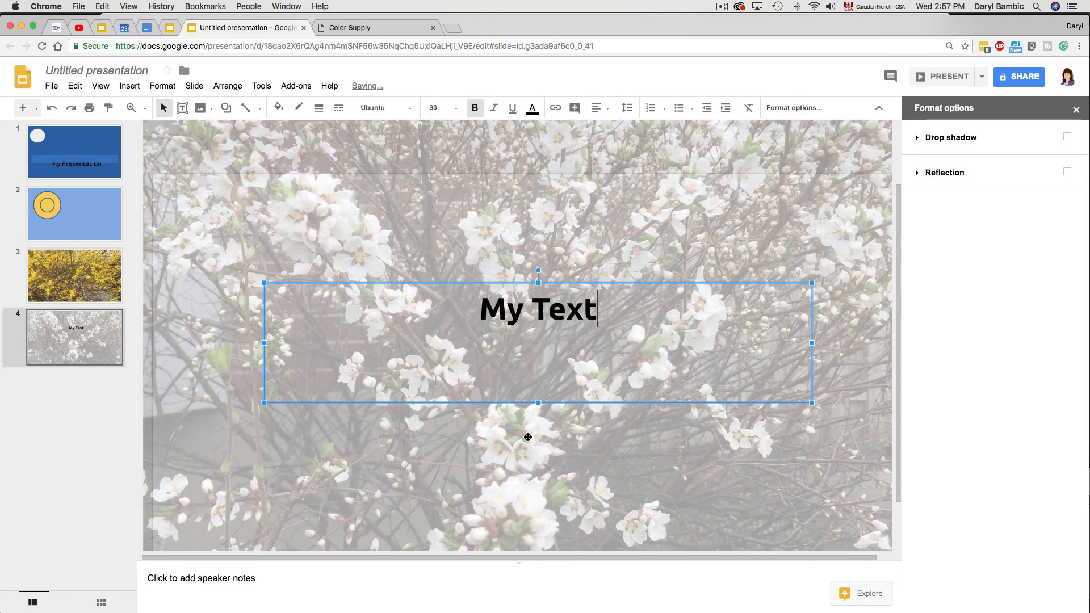
{"action": "left_click", "coordinate": [526, 437]}
{"action": "left_click", "coordinate": [525, 308]}
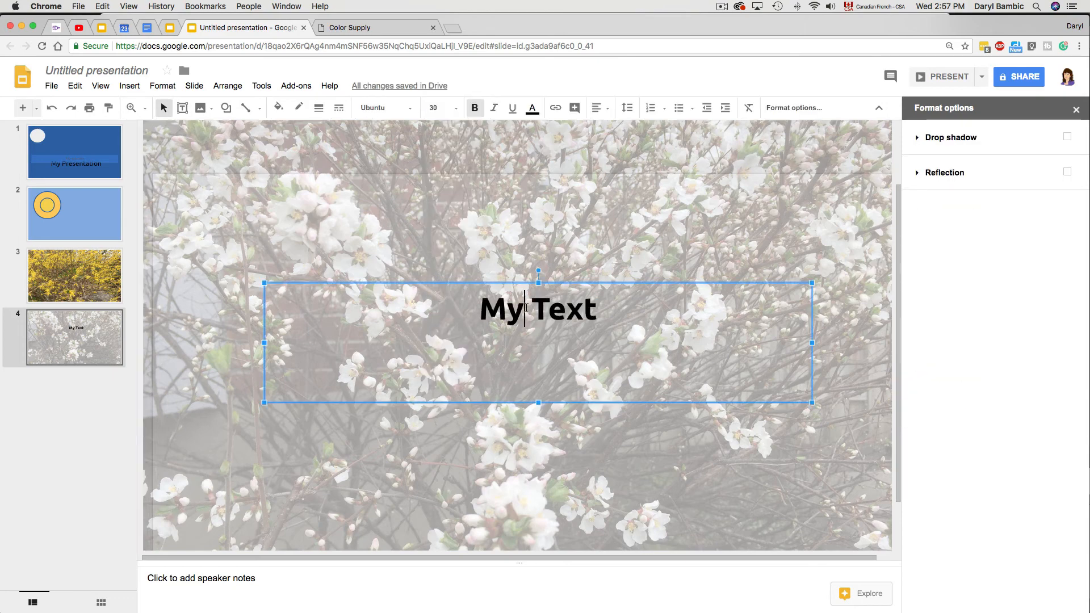
{"action": "left_click_drag", "start_coordinate": [481, 311], "coordinate": [548, 314]}
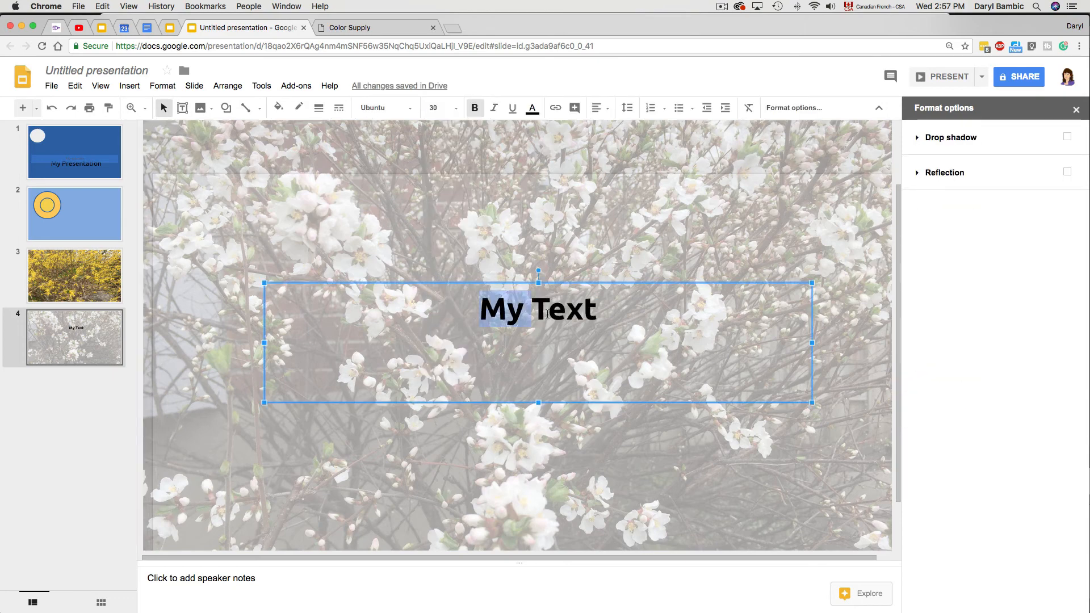
- Raise the blossom photo's transparency further, to roughly three-quarters, so the text stands out
{"action": "left_click", "coordinate": [562, 232]}
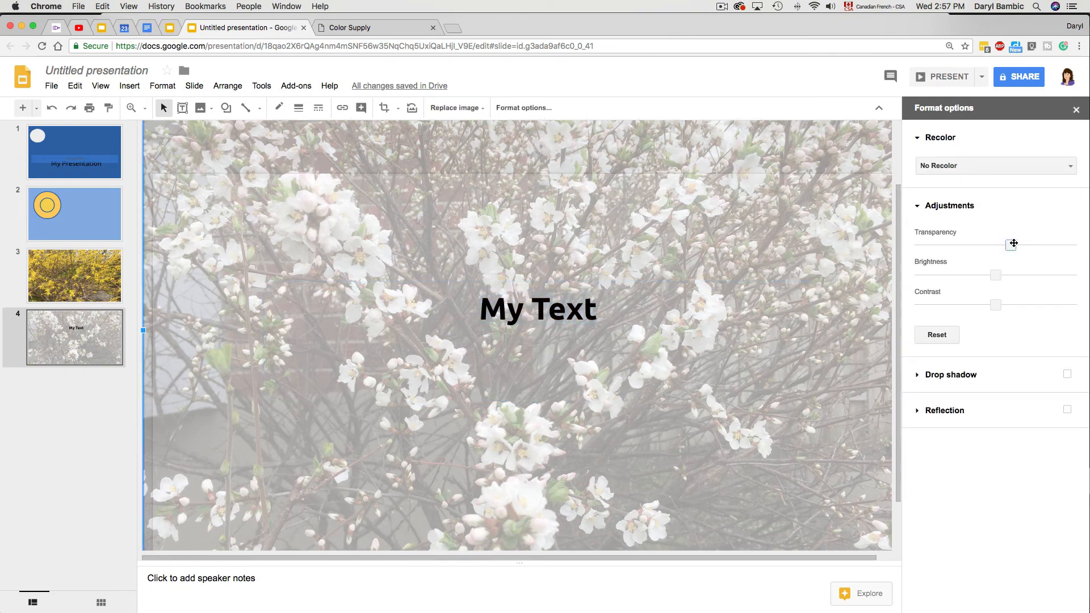
{"action": "left_click_drag", "start_coordinate": [1010, 245], "coordinate": [1037, 243]}
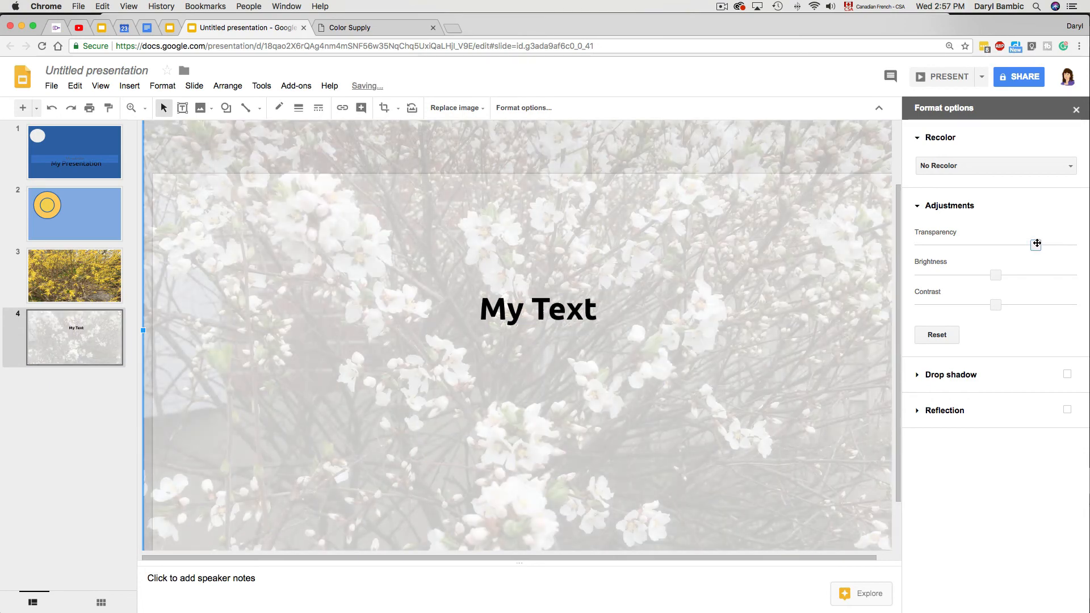
- Give "My Text" a dark grey drop shadow with a slightly larger angle, about a quarter distance and a small blur radius
{"action": "left_click", "coordinate": [456, 326]}
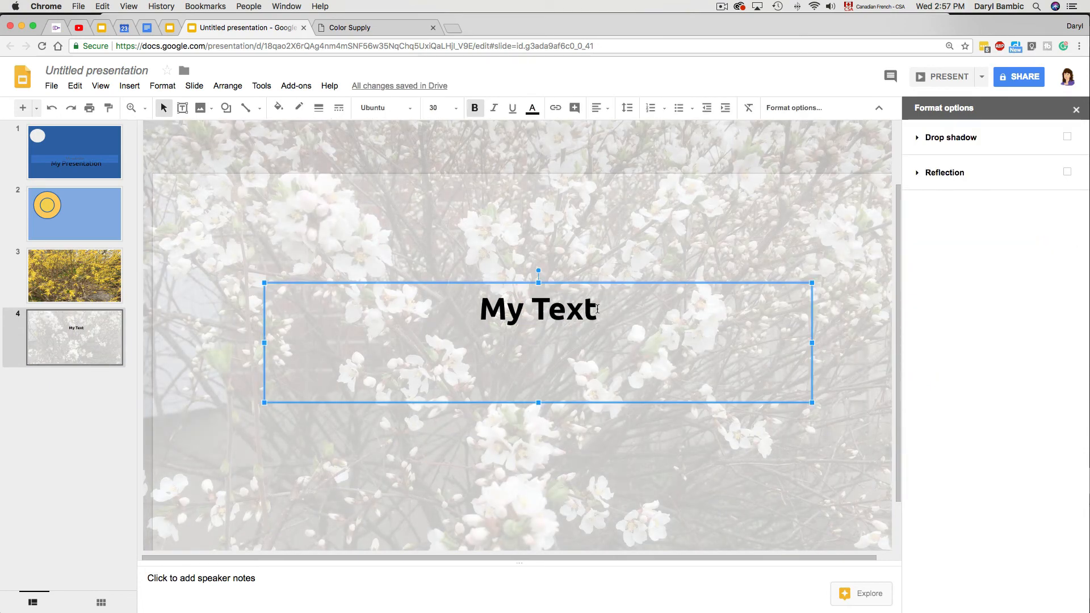
{"action": "left_click", "coordinate": [918, 140]}
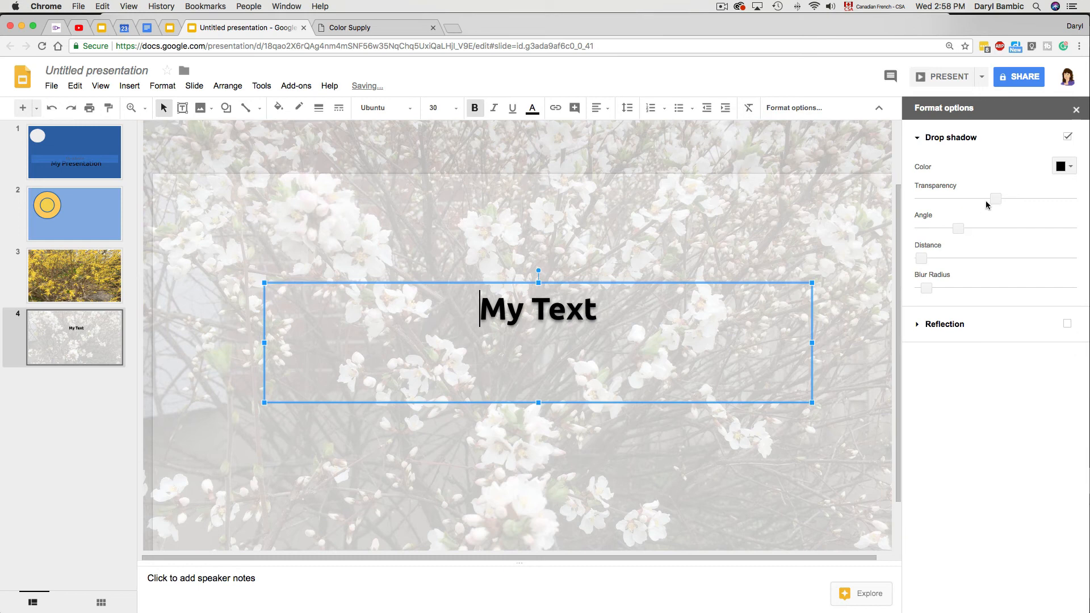
{"action": "left_click", "coordinate": [1070, 168]}
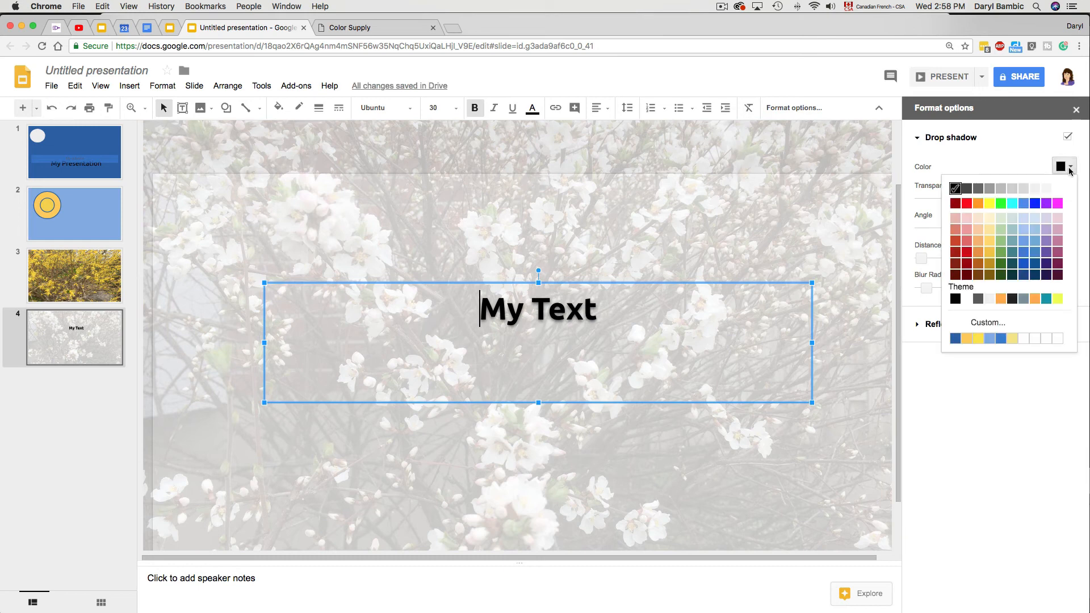
{"action": "left_click", "coordinate": [966, 189]}
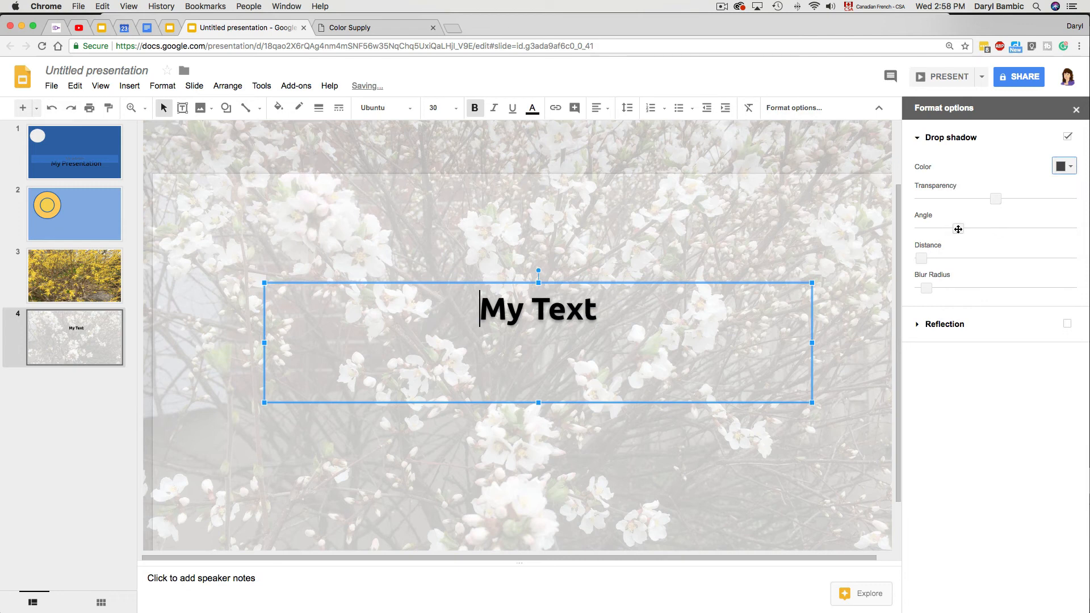
{"action": "left_click_drag", "start_coordinate": [957, 228], "coordinate": [978, 228]}
{"action": "left_click_drag", "start_coordinate": [921, 259], "coordinate": [927, 287]}
{"action": "left_click", "coordinate": [929, 288]}
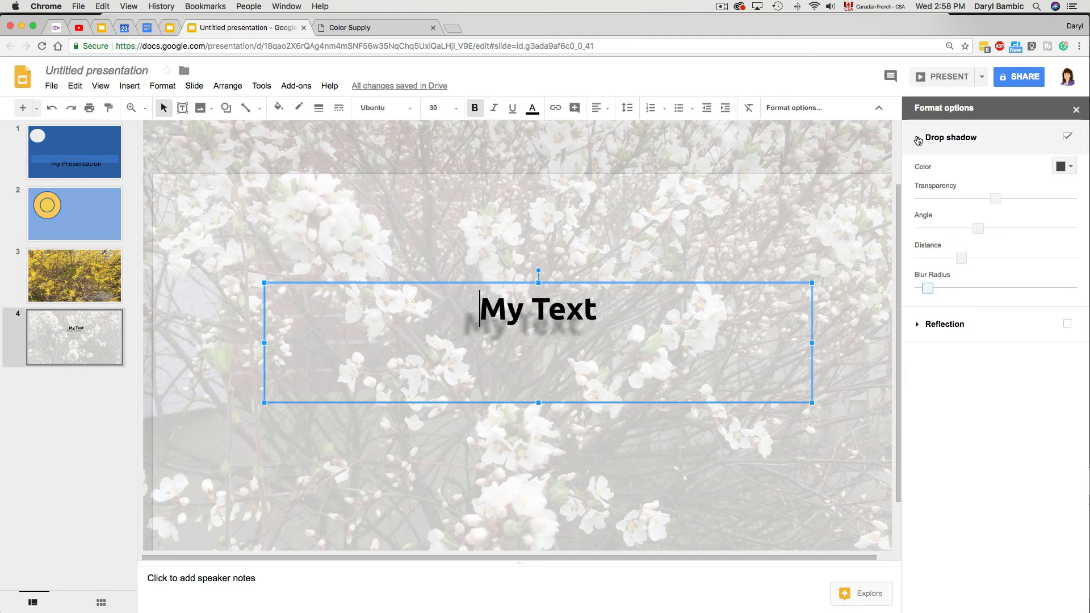
{"action": "left_click", "coordinate": [1076, 112]}
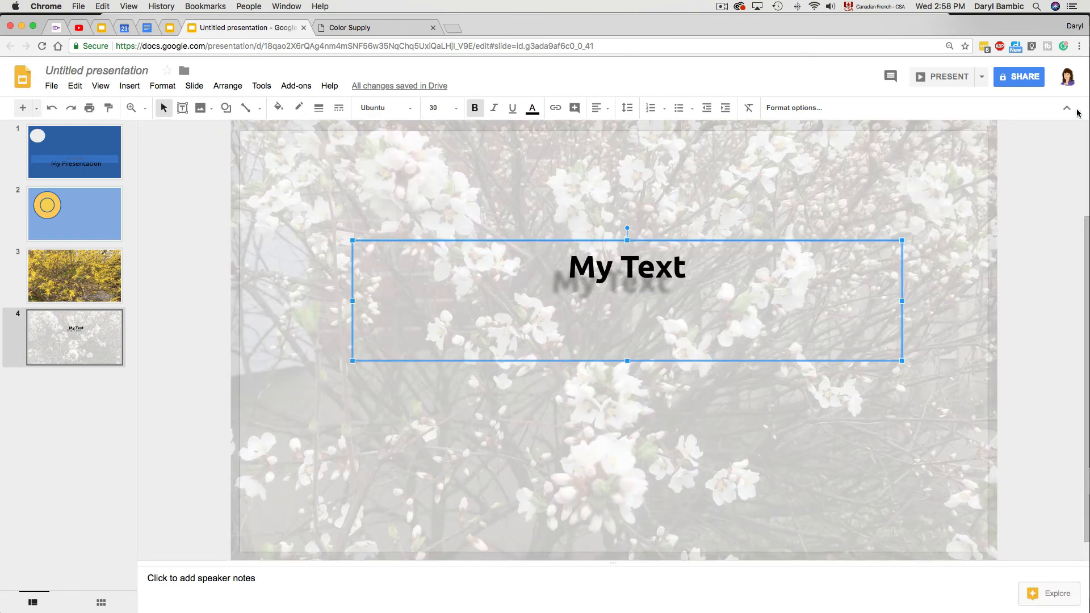
- Add a new slide and set its background to the first apple tree photo with red apples from the "apple tree" image search
{"action": "left_click", "coordinate": [23, 109]}
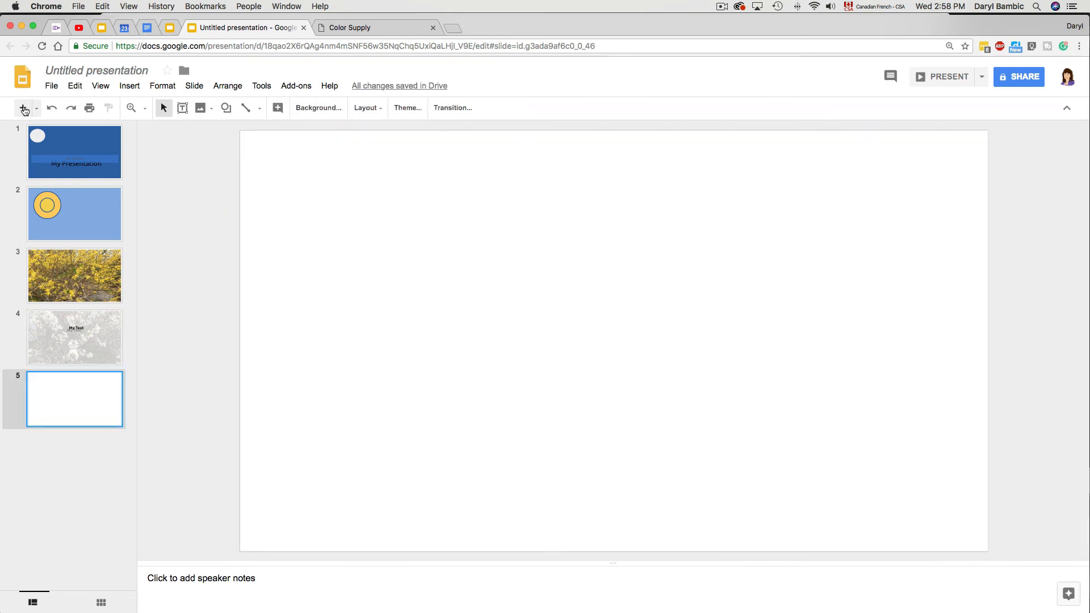
{"action": "left_click", "coordinate": [306, 109]}
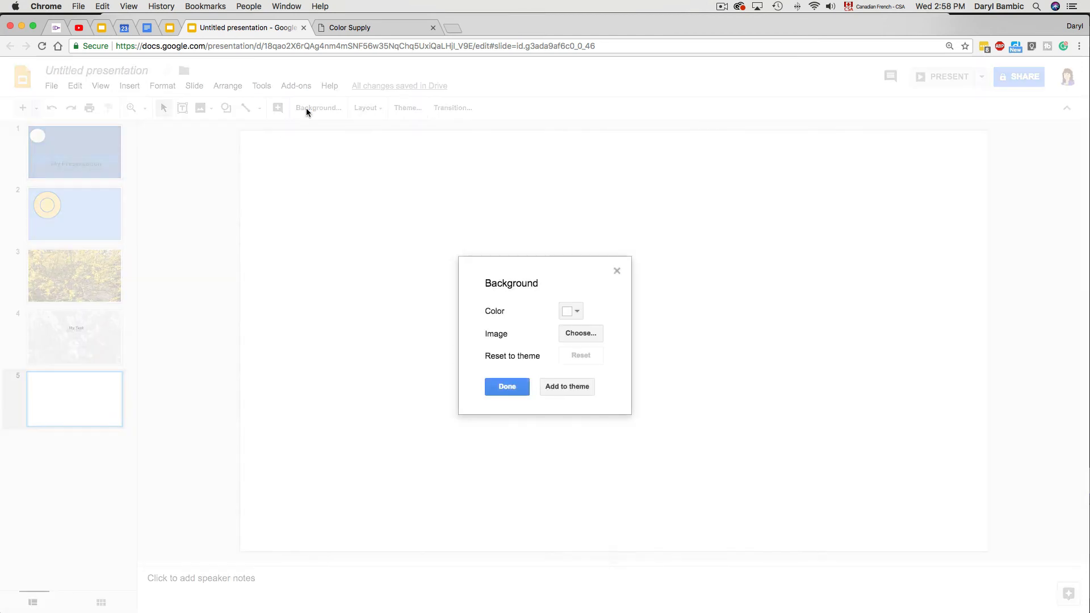
{"action": "left_click", "coordinate": [582, 334]}
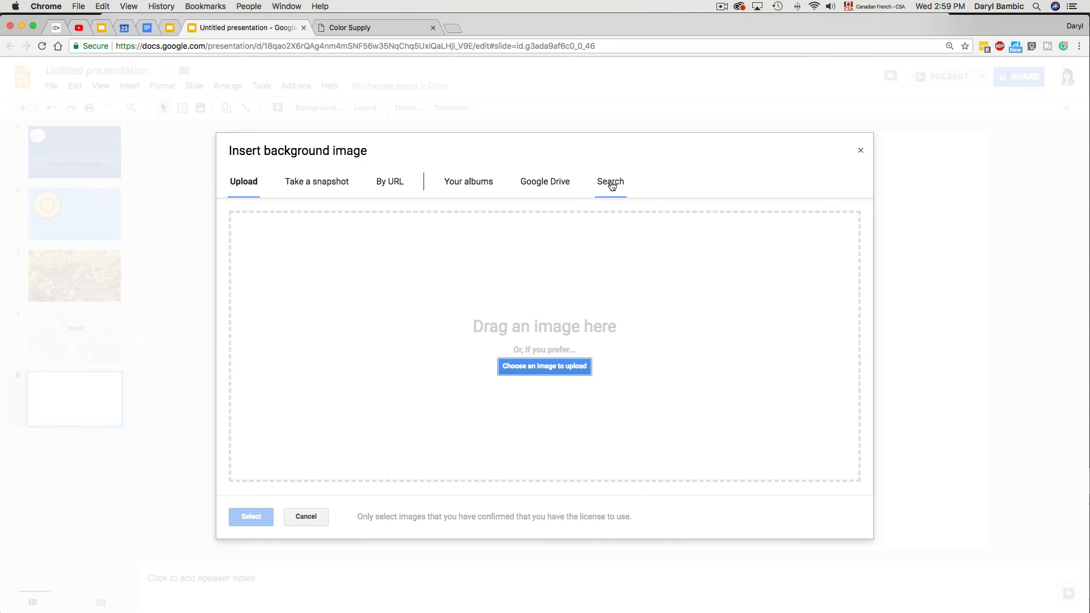
{"action": "left_click", "coordinate": [612, 187]}
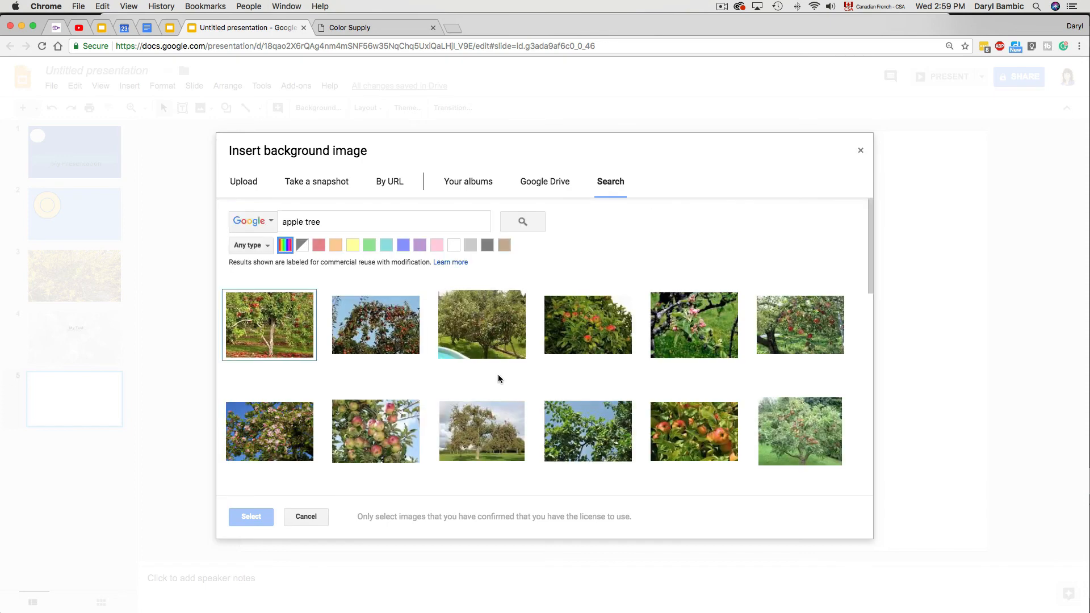
{"action": "left_click", "coordinate": [267, 332]}
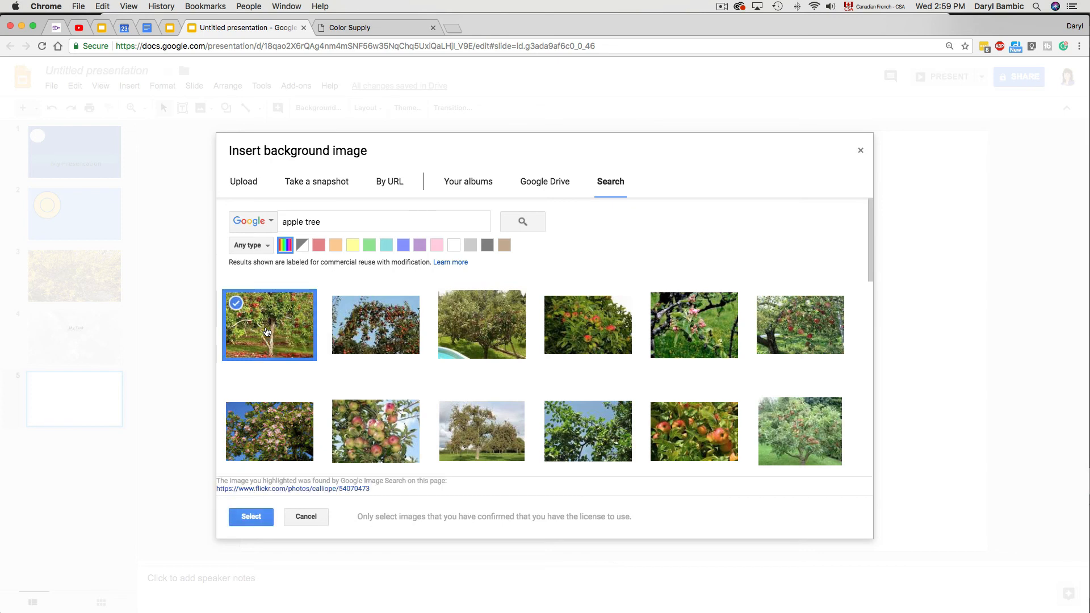
{"action": "left_click", "coordinate": [252, 517]}
{"action": "left_click", "coordinate": [505, 384]}
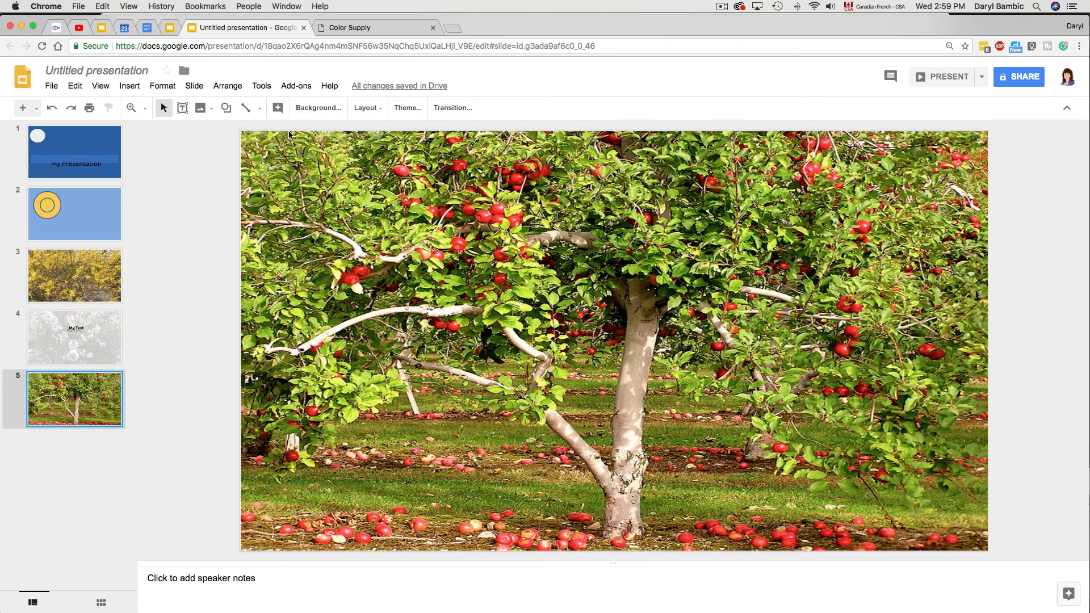
- Draw a rectangle about a quarter of the slide's width over the branches to the left of the apple tree's trunk
{"action": "left_click", "coordinate": [232, 112]}
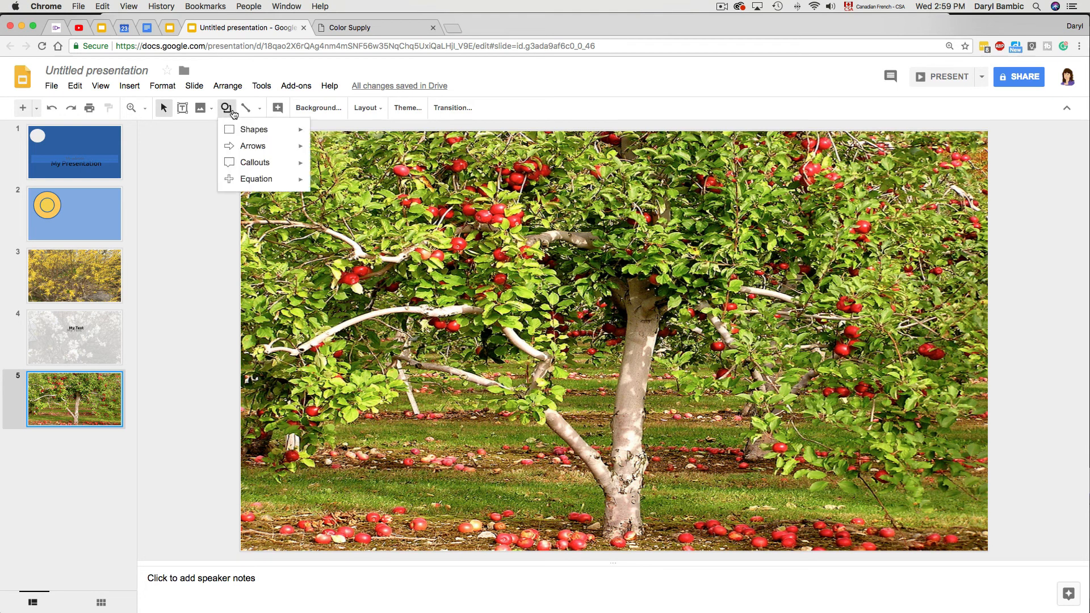
{"action": "mouse_move", "coordinate": [253, 129]}
{"action": "left_click", "coordinate": [318, 139]}
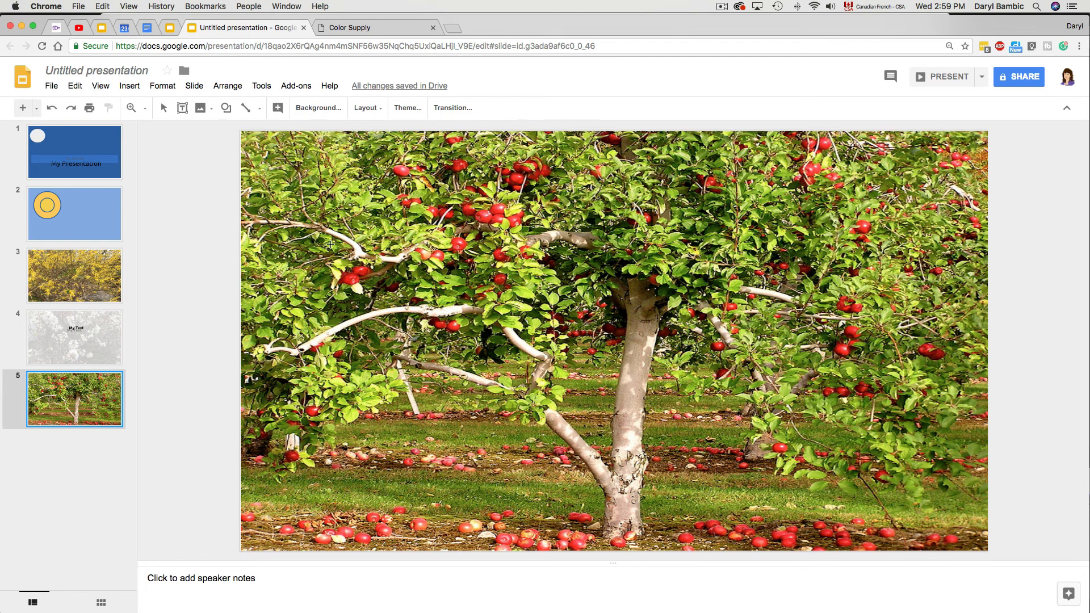
{"action": "mouse_move", "coordinate": [333, 239]}
{"action": "left_mouse_down"}
{"action": "mouse_move", "coordinate": [479, 336]}
{"action": "mouse_move", "coordinate": [535, 332]}
{"action": "left_mouse_up"}
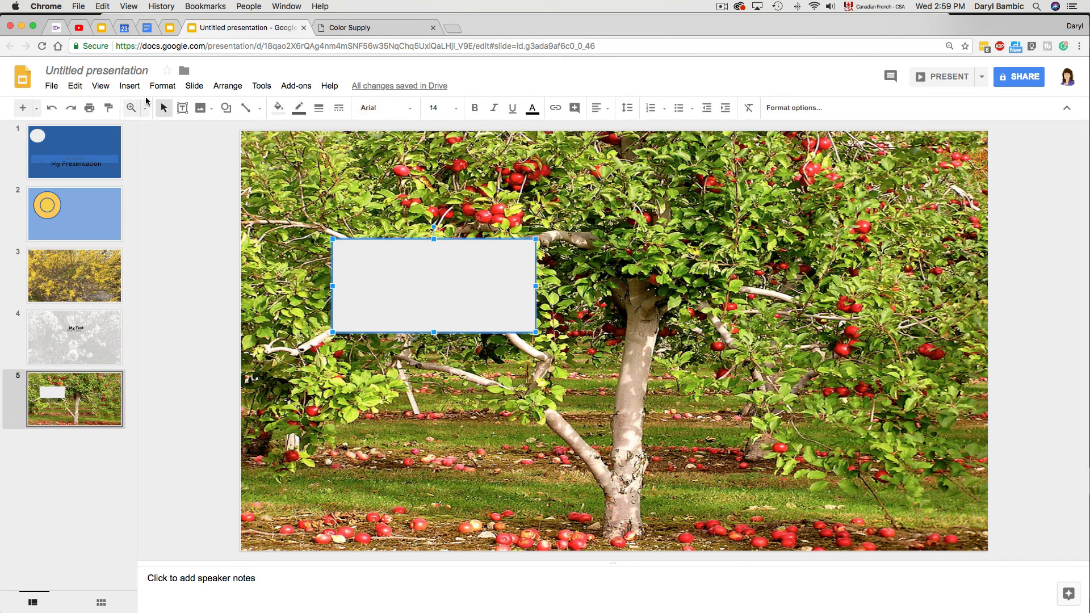
- Insert a small text box over the branches right of the trunk, and move the grey rectangle down to about mid-slide
{"action": "left_click", "coordinate": [128, 86]}
{"action": "left_click", "coordinate": [143, 122]}
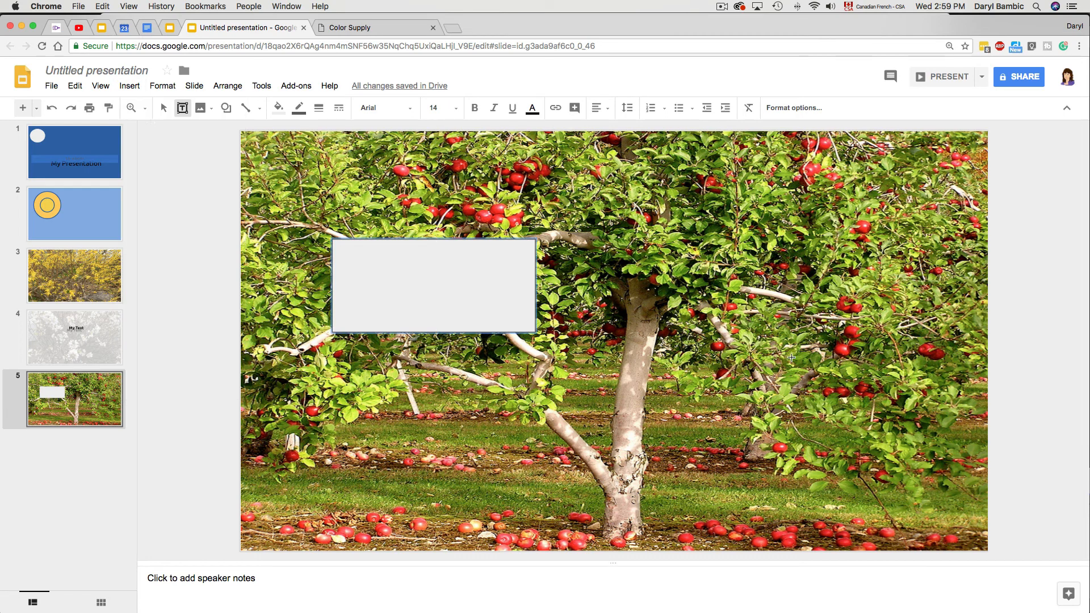
{"action": "left_click_drag", "start_coordinate": [702, 308], "coordinate": [870, 384]}
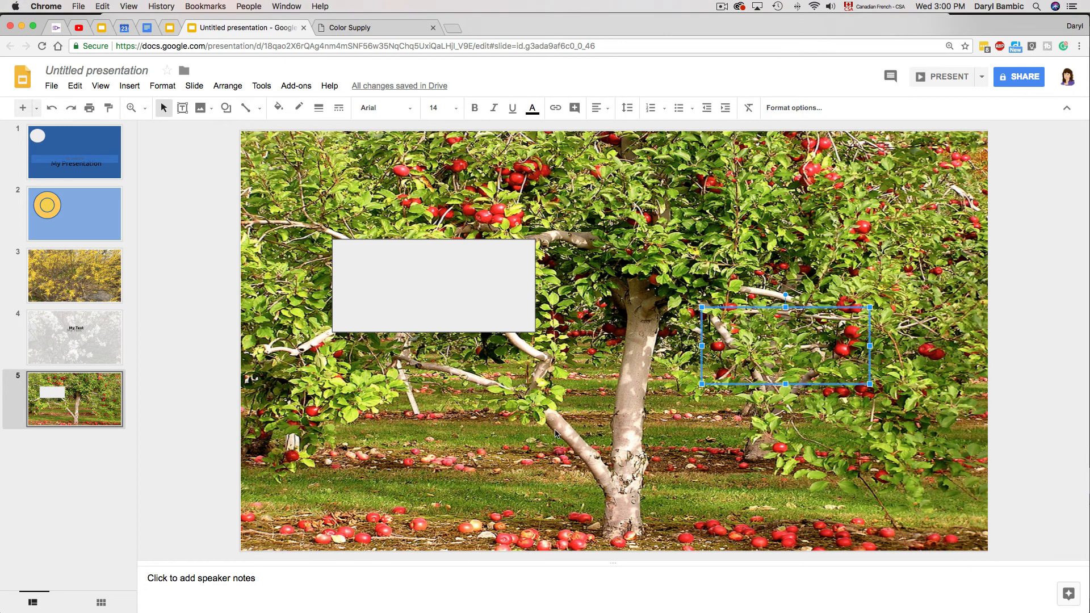
{"action": "left_click_drag", "start_coordinate": [450, 316], "coordinate": [446, 395]}
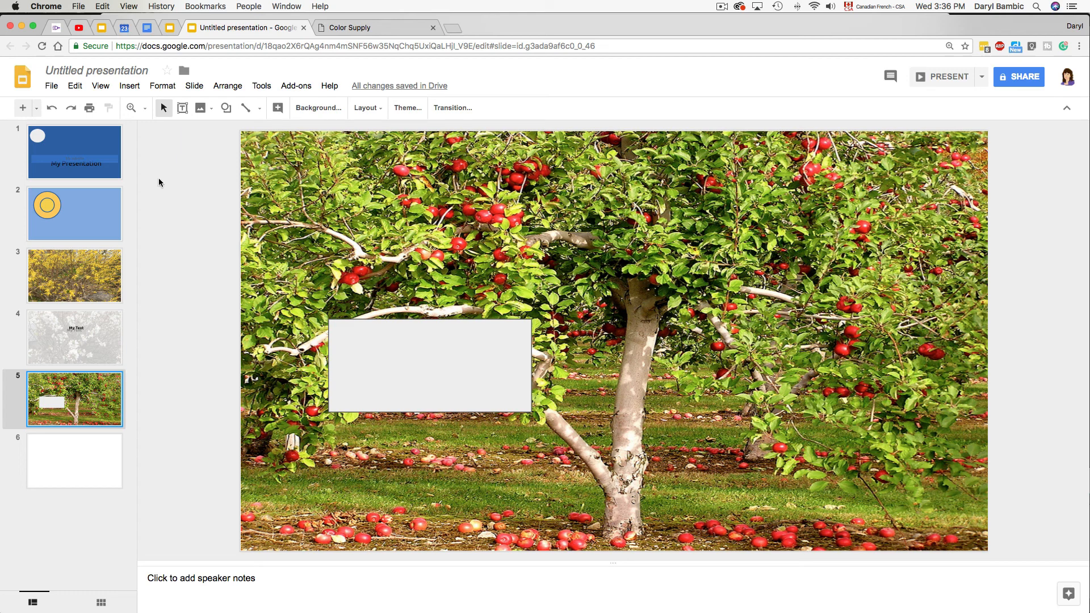
- Show the guides and open the blank sixth slide
{"action": "left_click", "coordinate": [100, 86]}
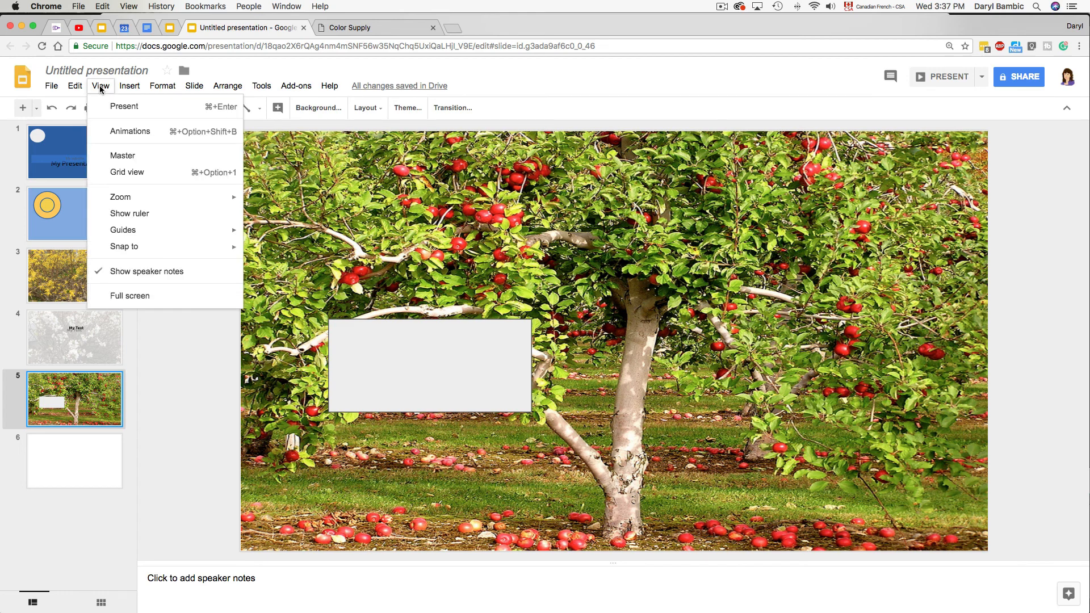
{"action": "mouse_move", "coordinate": [128, 231]}
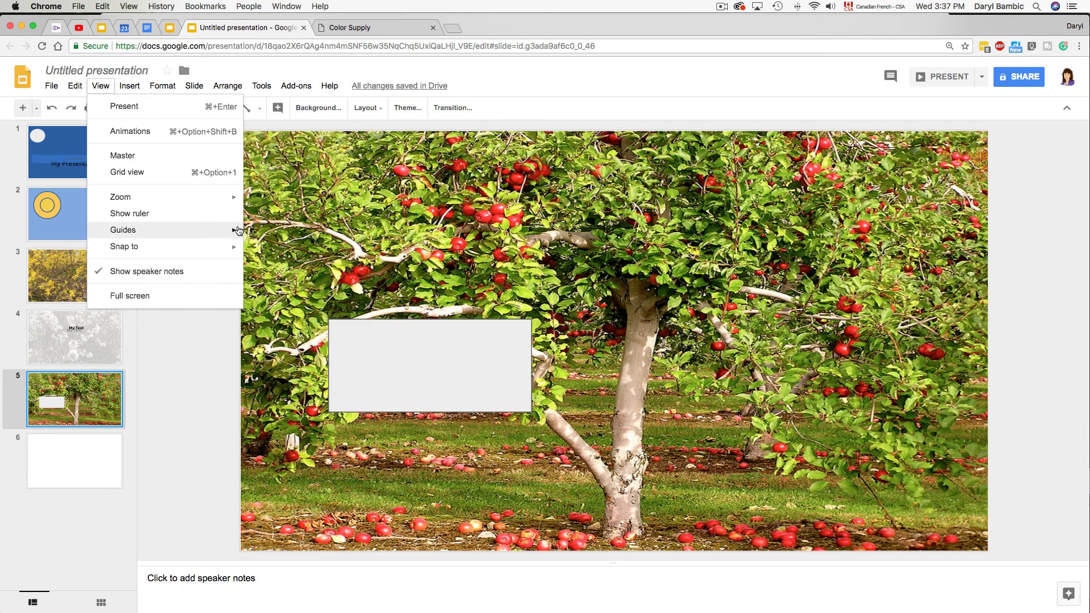
{"action": "left_click", "coordinate": [77, 467]}
{"action": "left_click", "coordinate": [77, 466]}
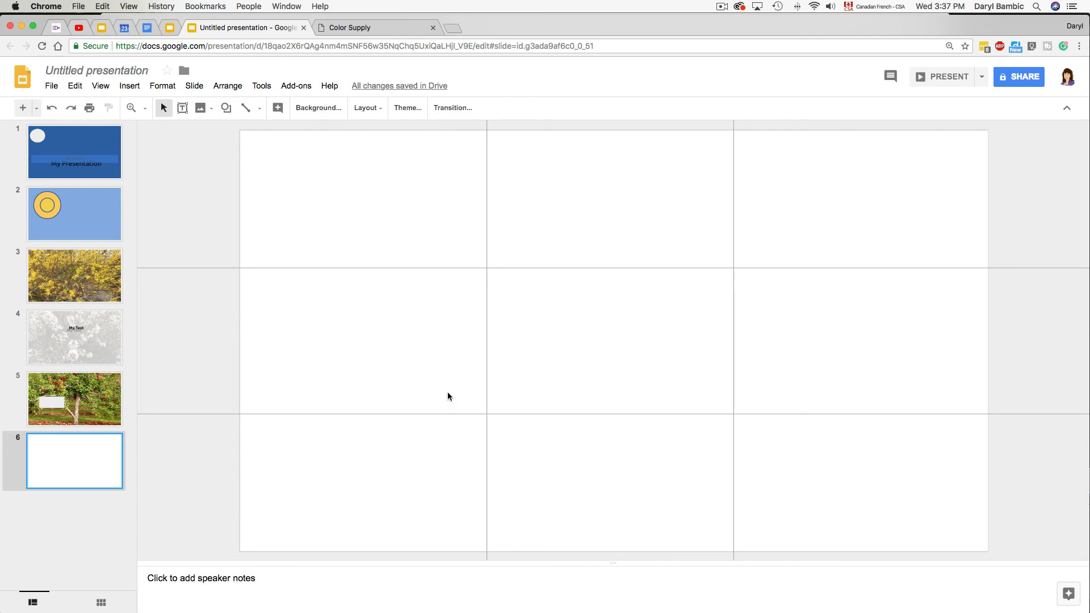
- Examine the positions of the vertical and horizontal guides that divide the slide into thirds
{"action": "left_click", "coordinate": [101, 86]}
{"action": "mouse_move", "coordinate": [170, 231]}
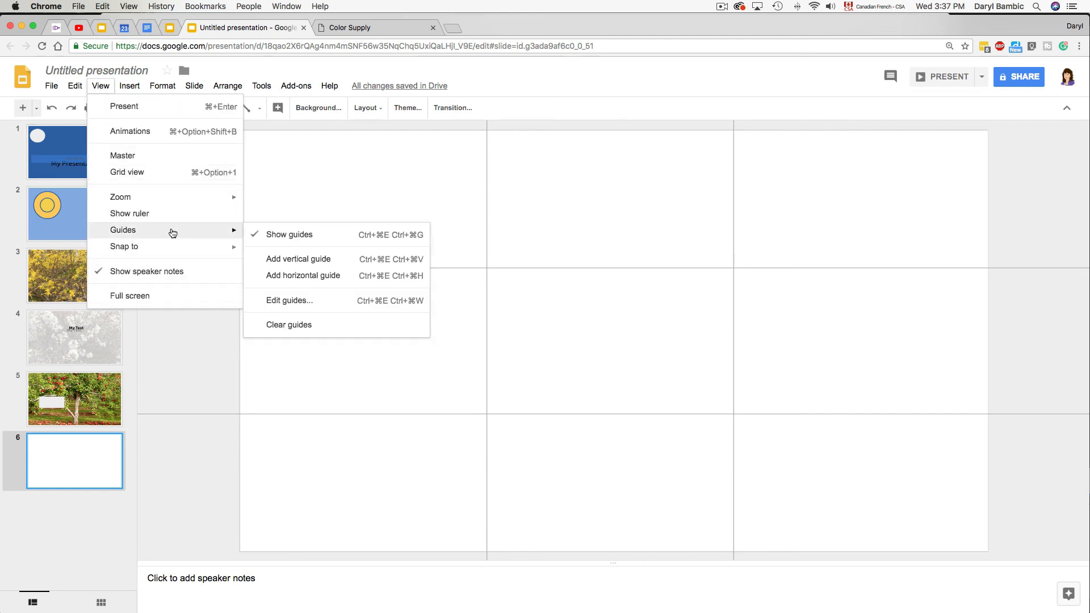
{"action": "left_click", "coordinate": [306, 304]}
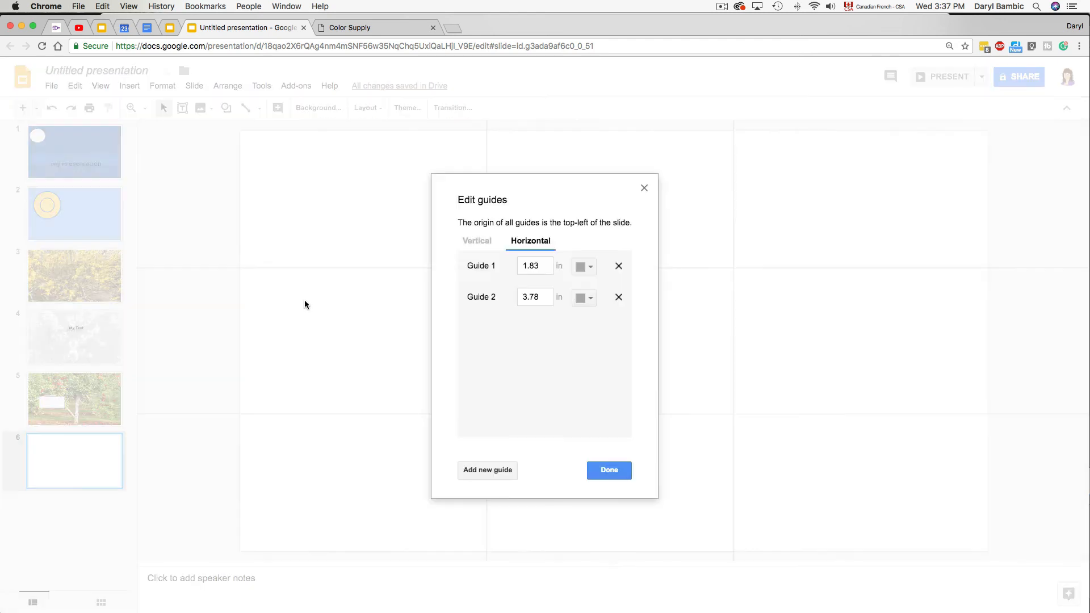
{"action": "left_click", "coordinate": [478, 243]}
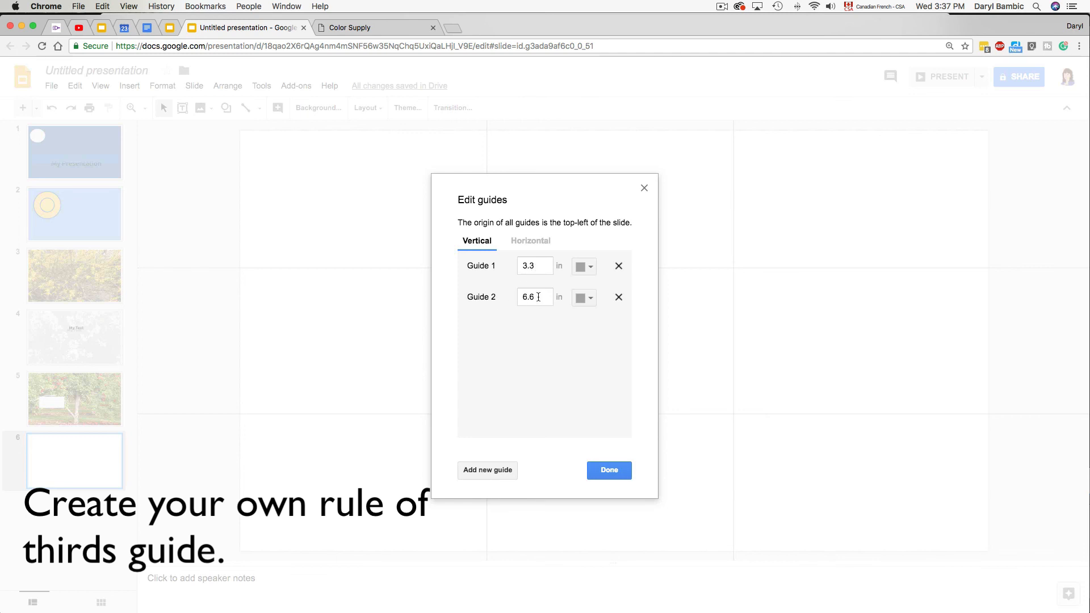
{"action": "left_click", "coordinate": [532, 242]}
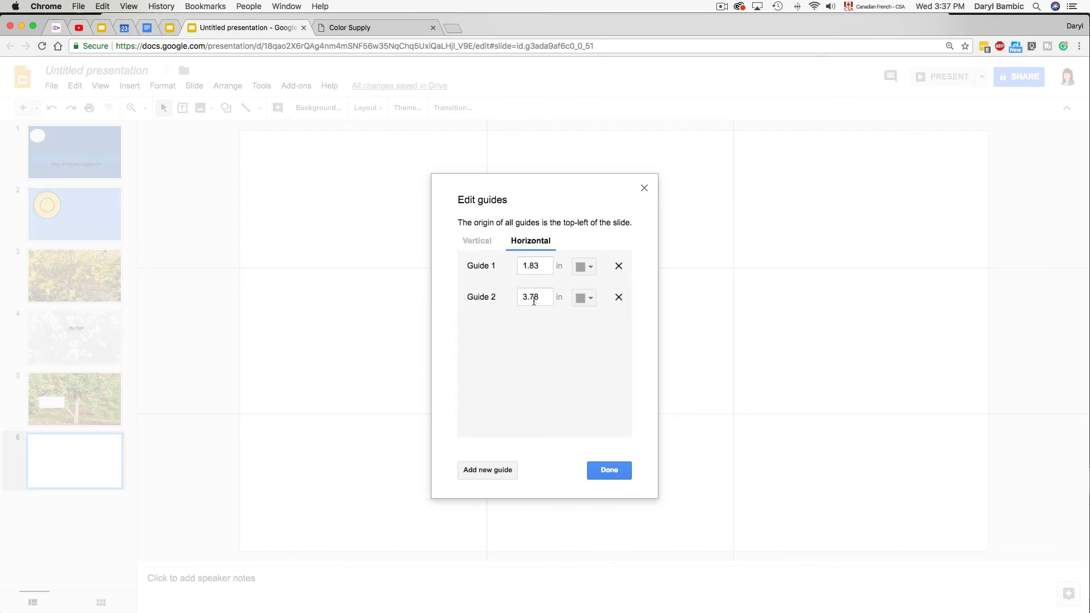
{"action": "left_click", "coordinate": [608, 470]}
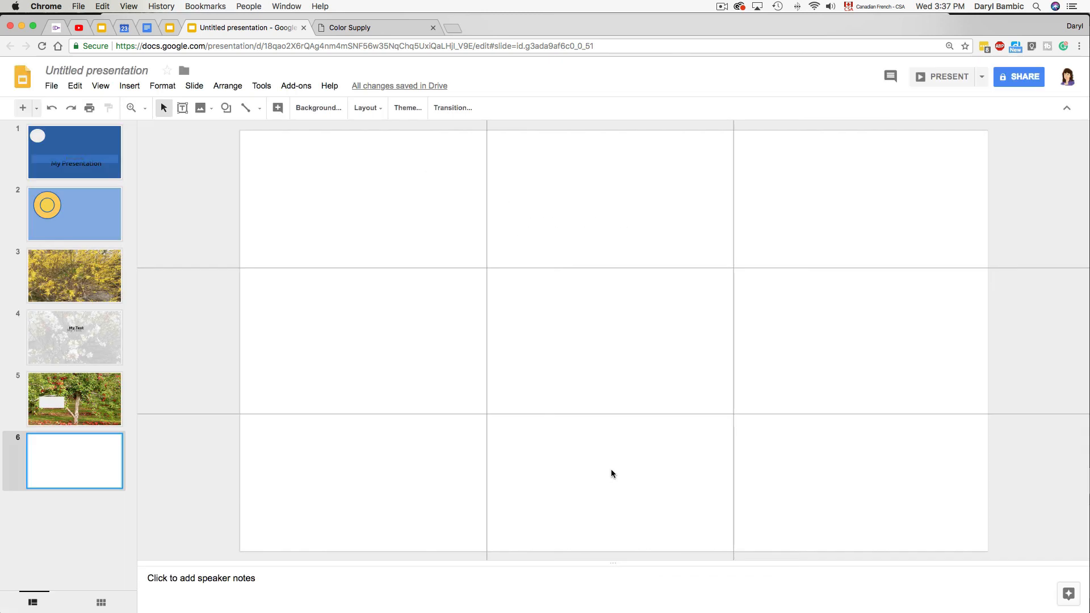
- Add a new blank slide after slide 6
{"action": "right_click", "coordinate": [95, 470]}
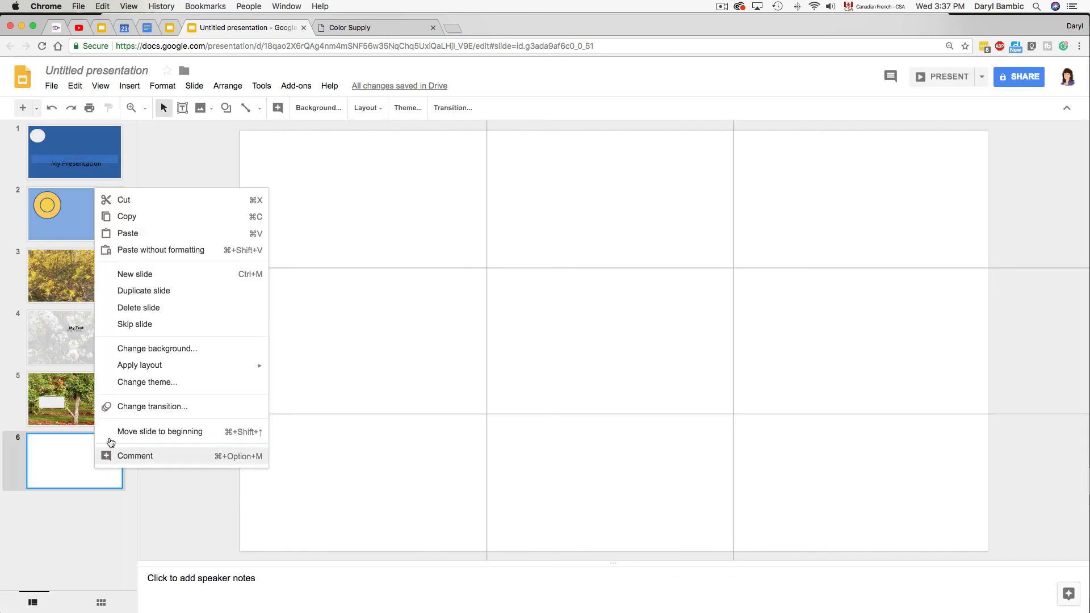
{"action": "left_click", "coordinate": [139, 274]}
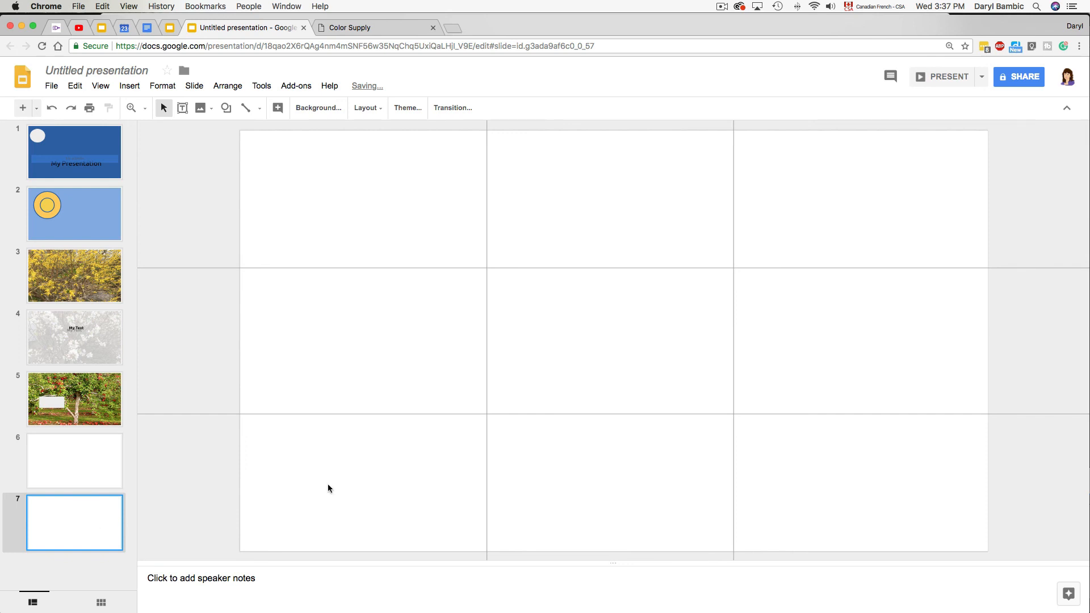